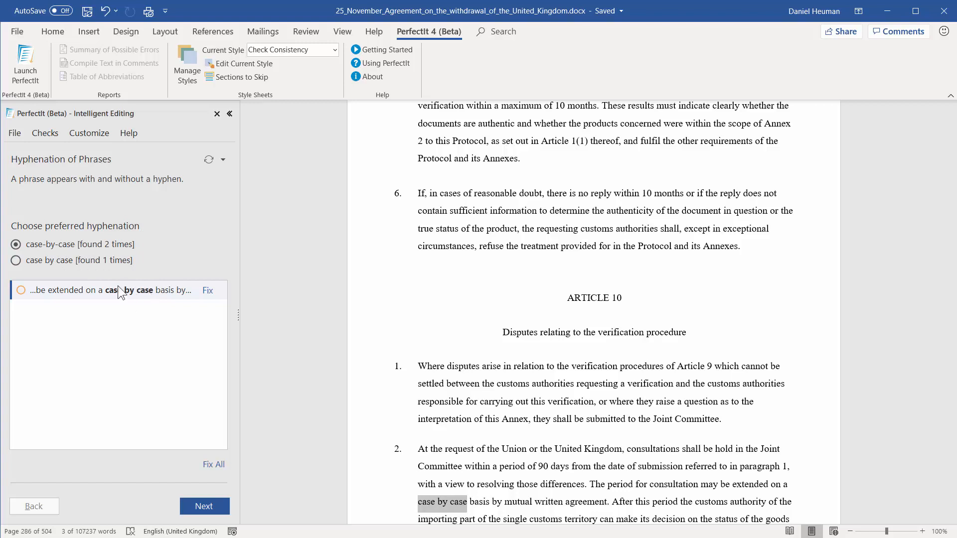
# Compare both hyphenation options for "case by case", change the unhyphenated occurrence to "case-by-case", and continue to the following phrase.
pyautogui.click(19, 262)
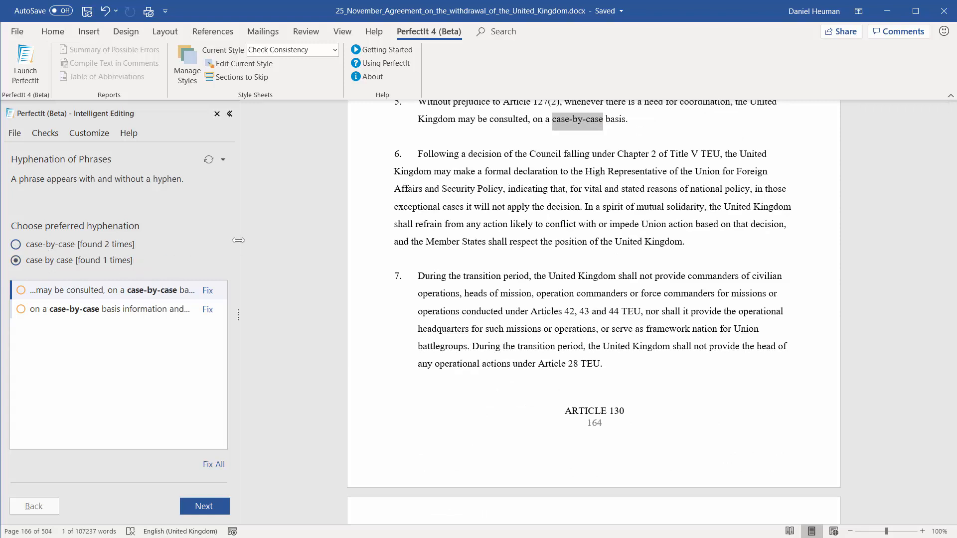
pyautogui.moveTo(238, 241); pyautogui.dragTo(302, 242)
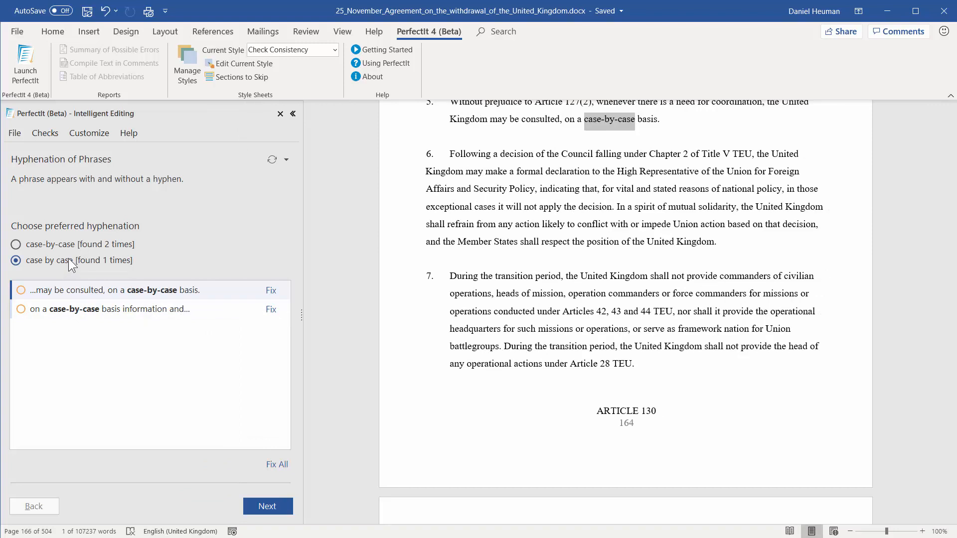
pyautogui.click(43, 244)
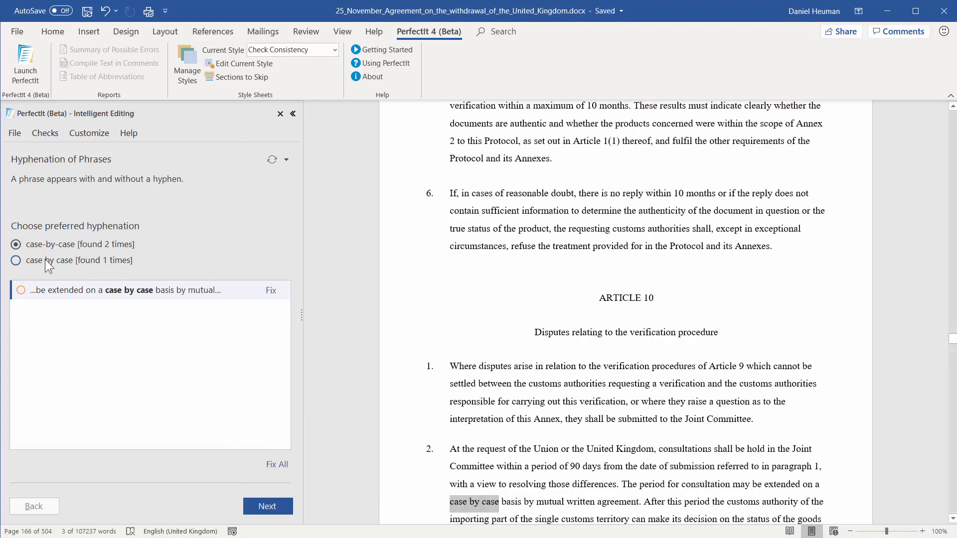
pyautogui.click(35, 263)
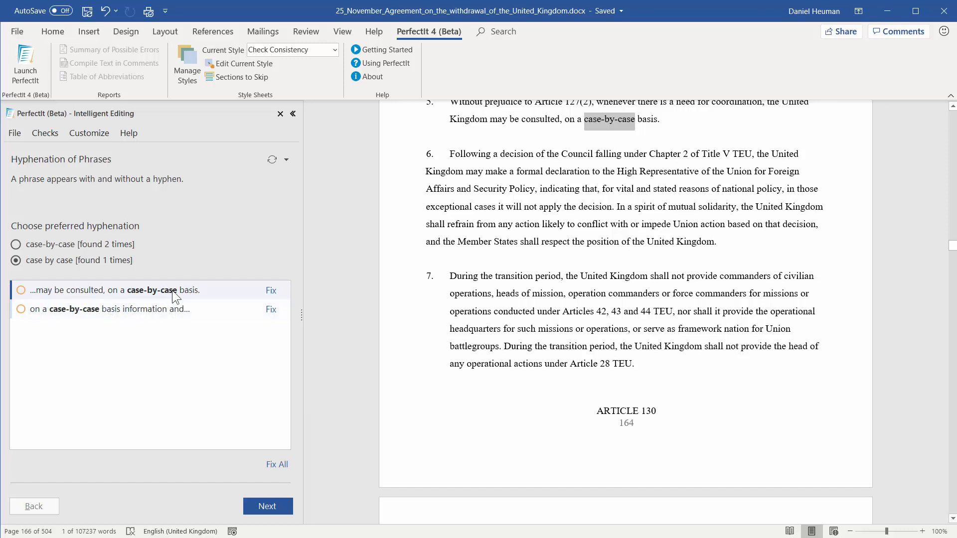
pyautogui.click(56, 246)
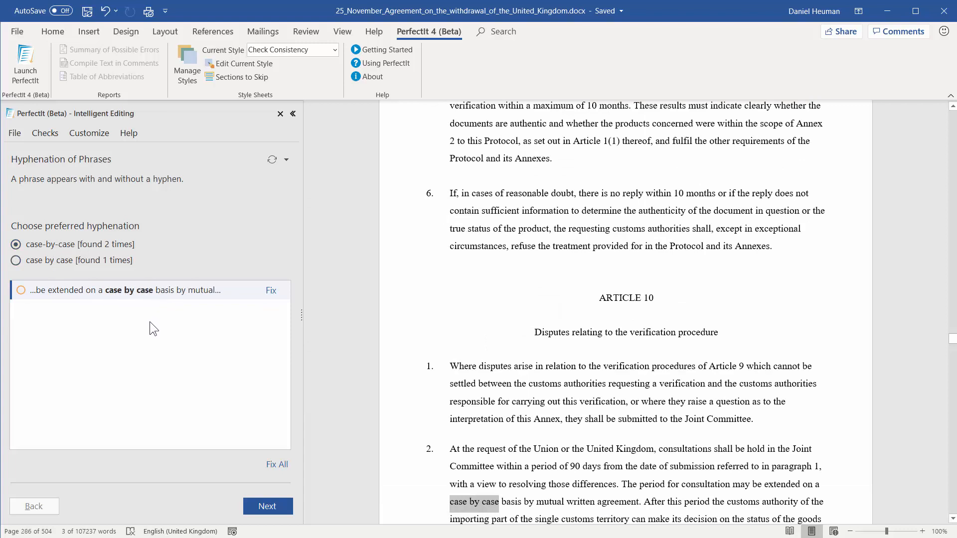
pyautogui.click(271, 292)
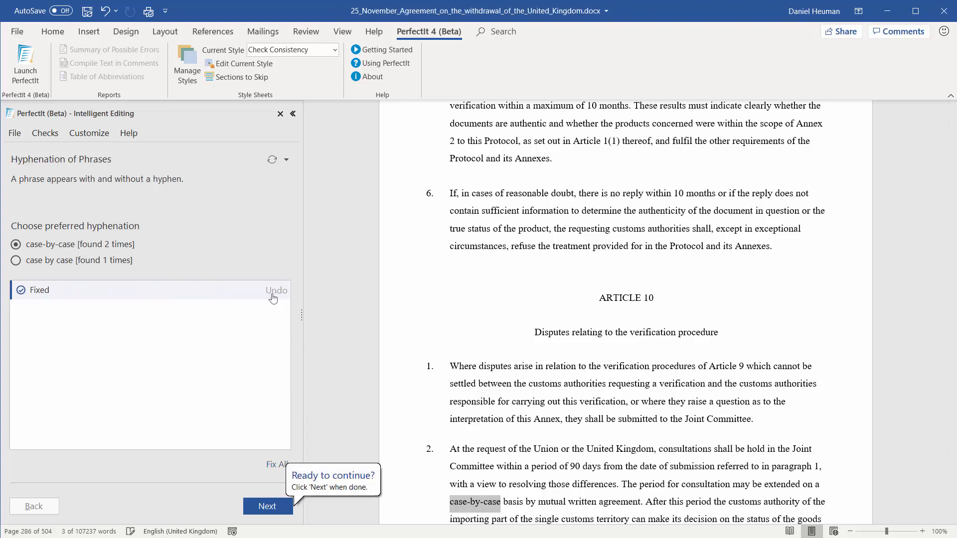
pyautogui.click(276, 507)
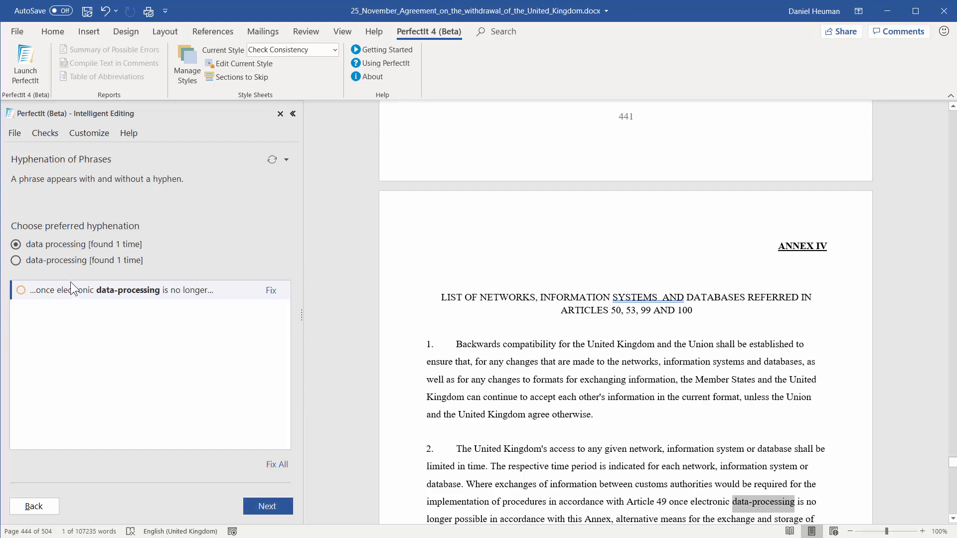
# Compare both hyphenation options for "data processing", correct the "data-processing" occurrence to the unhyphenated form, and continue to the following phrase.
pyautogui.click(43, 262)
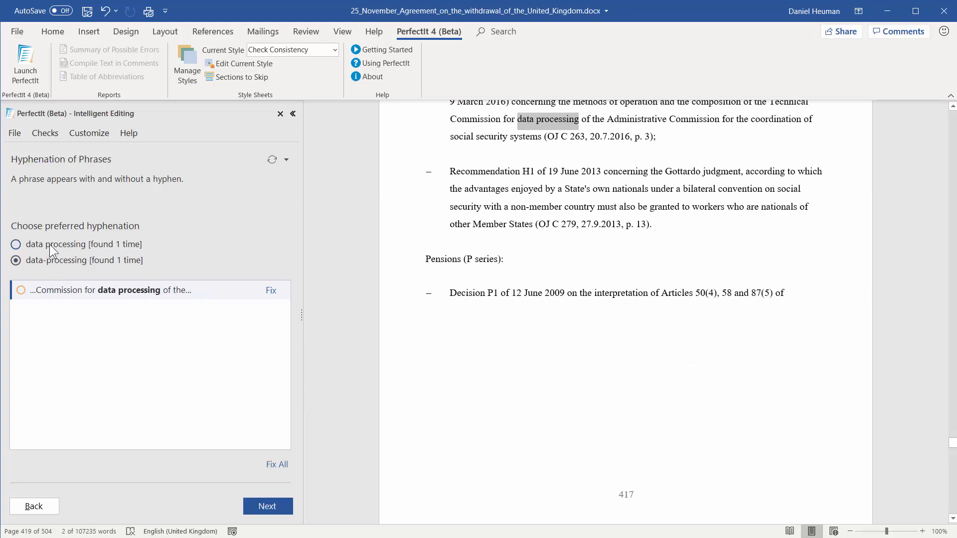
pyautogui.click(49, 245)
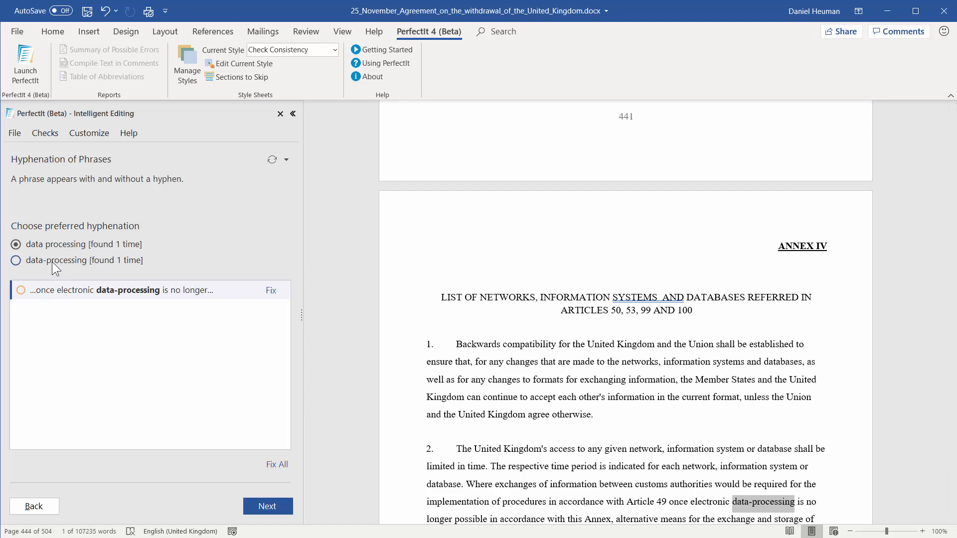
pyautogui.click(55, 267)
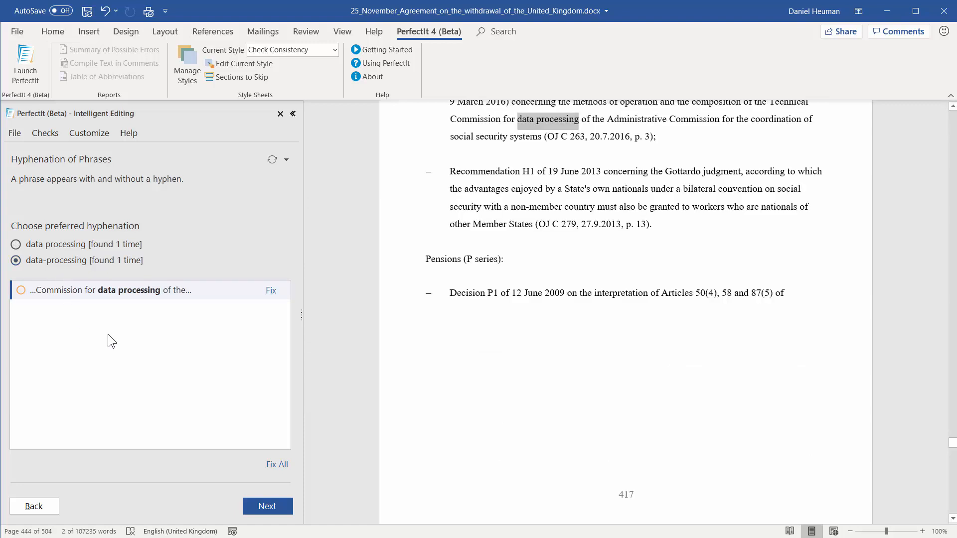
pyautogui.click(64, 245)
pyautogui.click(269, 291)
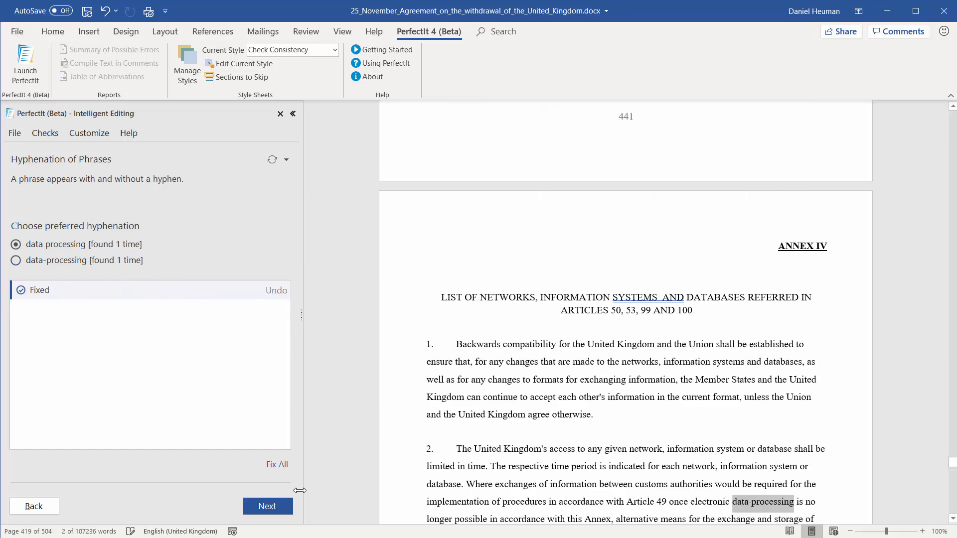
pyautogui.click(267, 507)
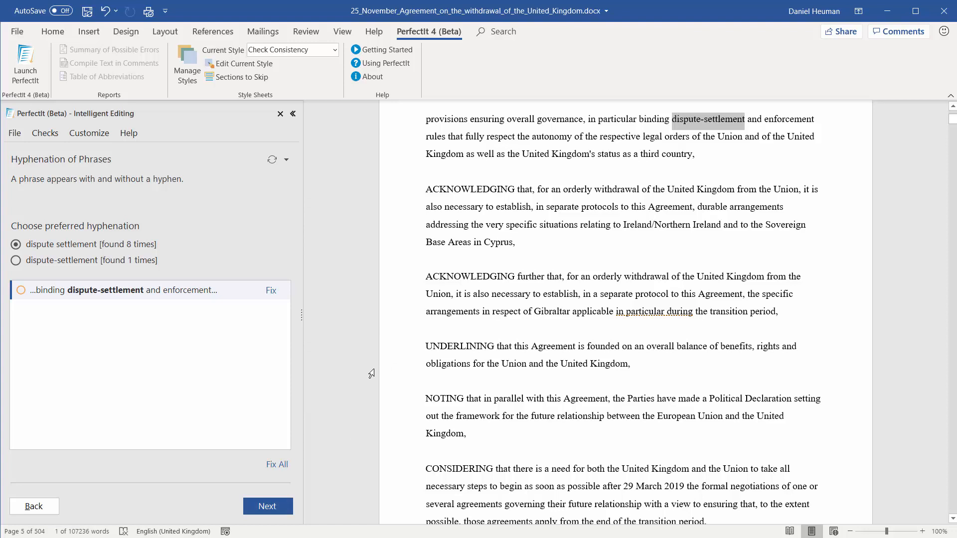
# Prefer "dispute-settlement", check where the unhyphenated occurrences sit, and hyphenate only the four found within running sentences.
pyautogui.click(32, 264)
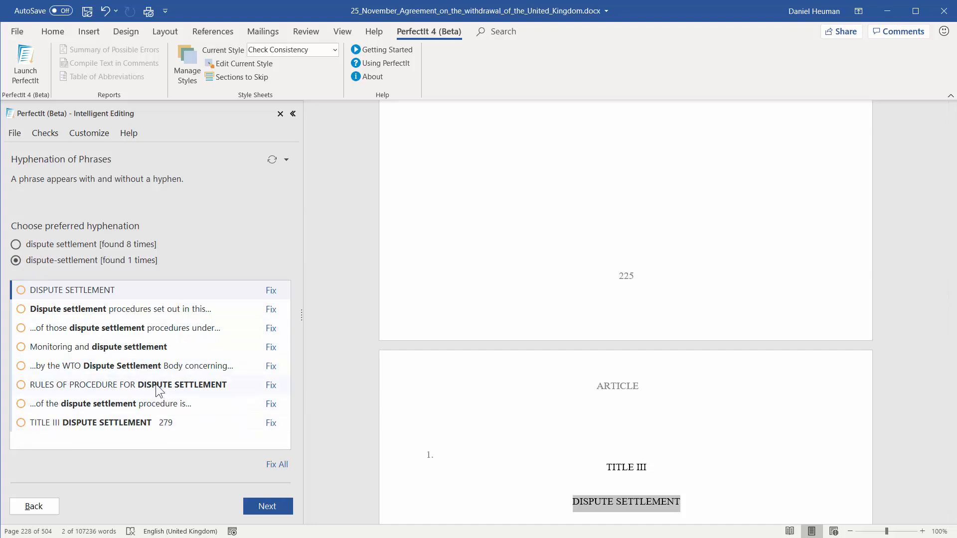
pyautogui.click(151, 367)
pyautogui.click(144, 349)
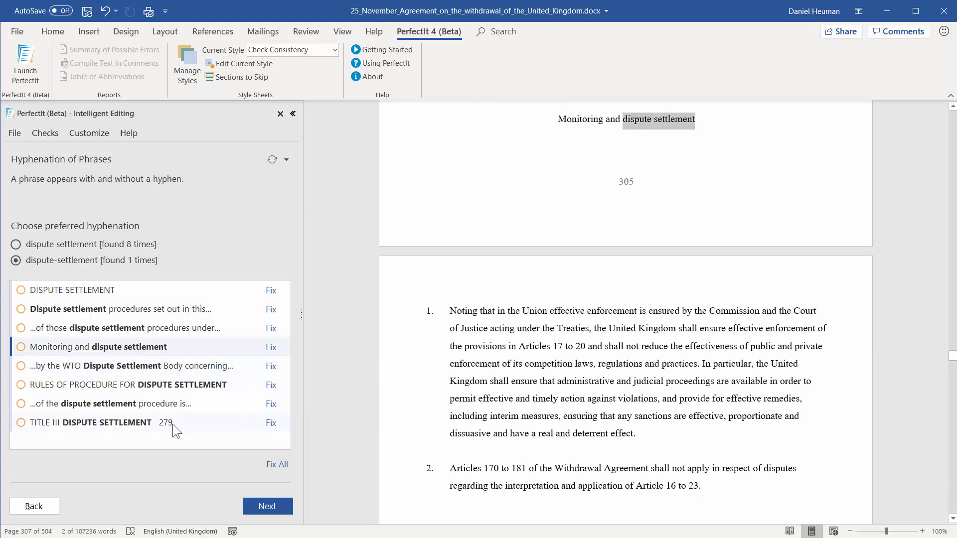
pyautogui.click(131, 423)
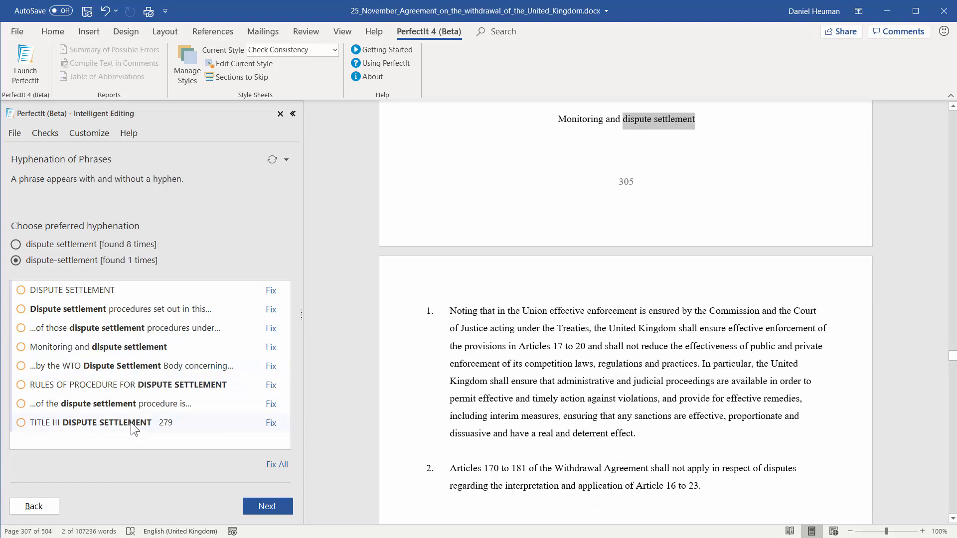
pyautogui.click(100, 290)
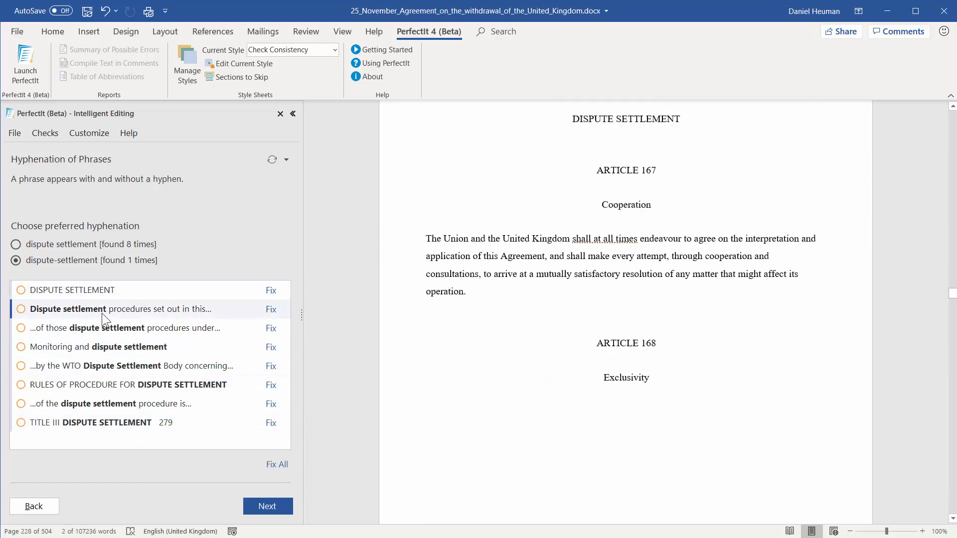
pyautogui.click(100, 310)
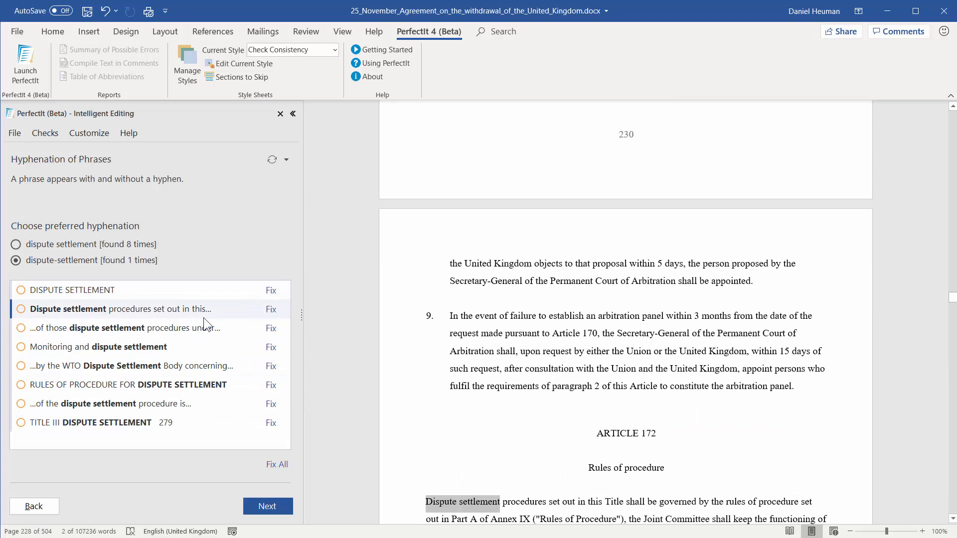
pyautogui.click(271, 309)
pyautogui.click(271, 328)
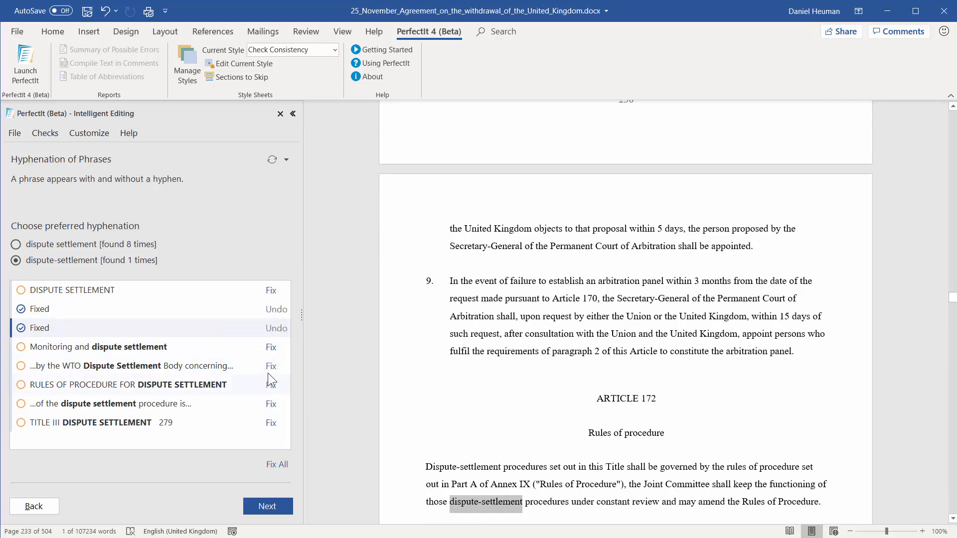
pyautogui.click(267, 371)
pyautogui.click(271, 368)
pyautogui.click(272, 405)
pyautogui.click(272, 405)
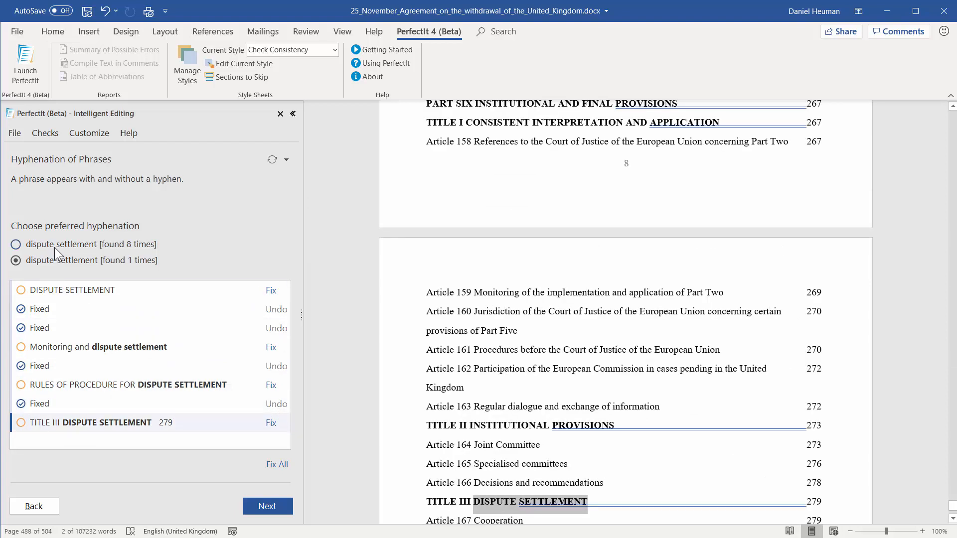
# Prefer "dispute settlement", correct the hyphenated occurrence after "binding", and continue to the following phrase.
pyautogui.click(50, 244)
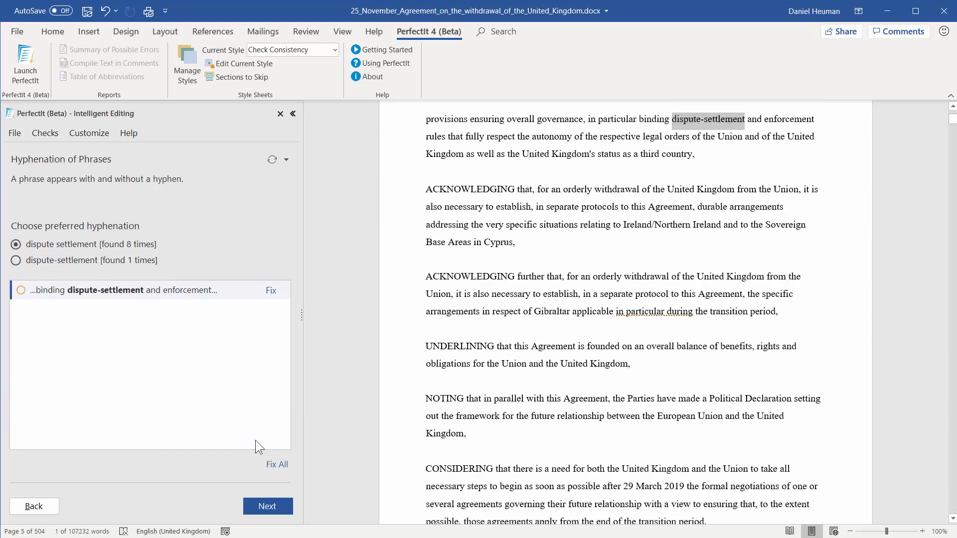
pyautogui.click(270, 290)
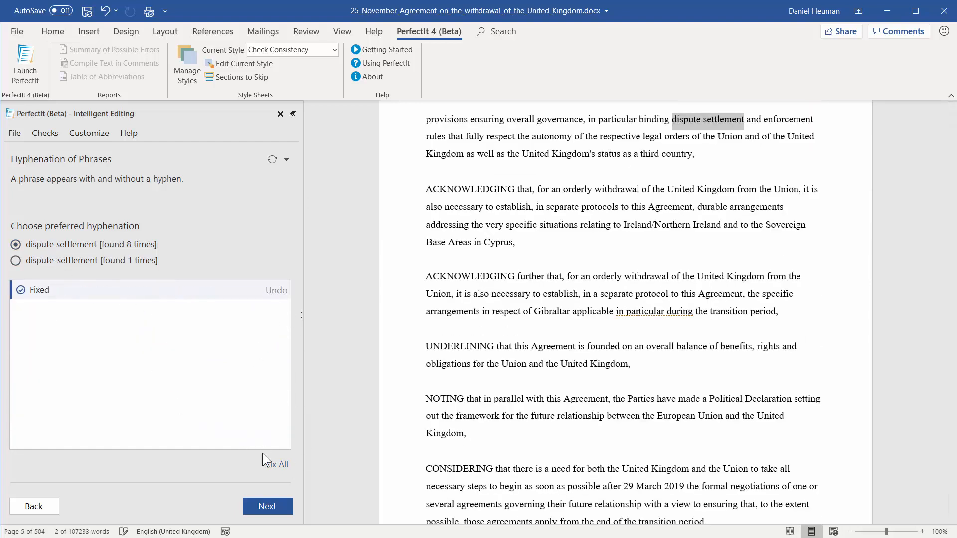
pyautogui.click(263, 510)
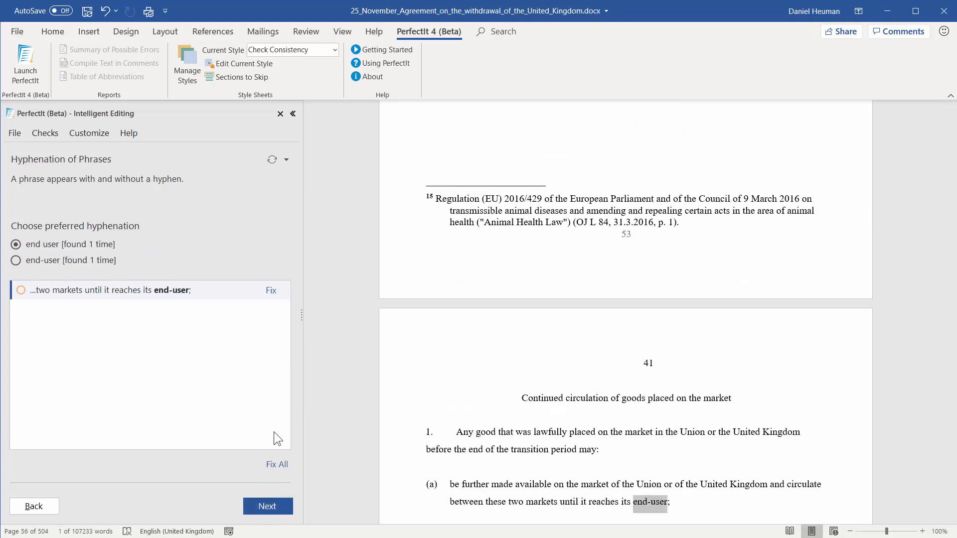
# Switch to the Hyphenation of Words check, correct "assetliability" to "asset-liability", and continue to the following word.
pyautogui.click(287, 160)
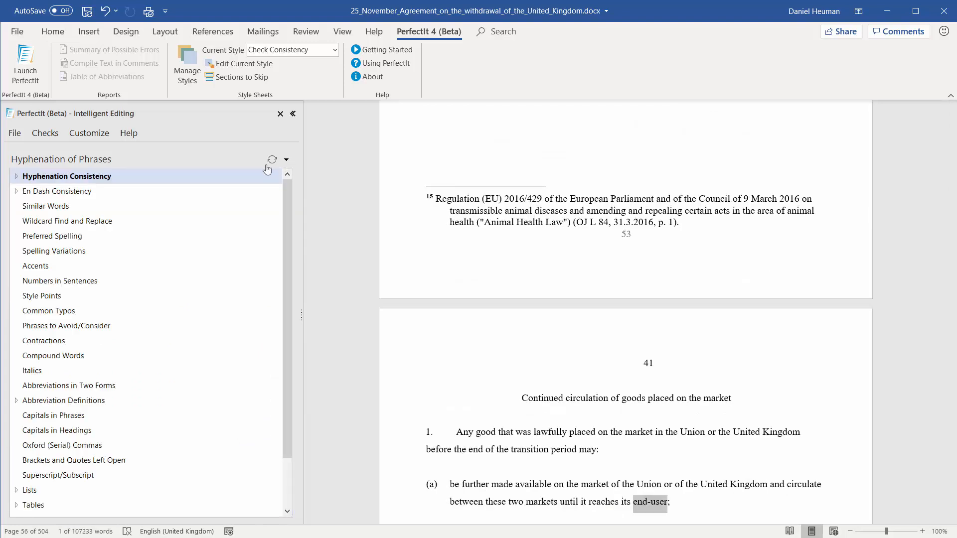
pyautogui.click(17, 179)
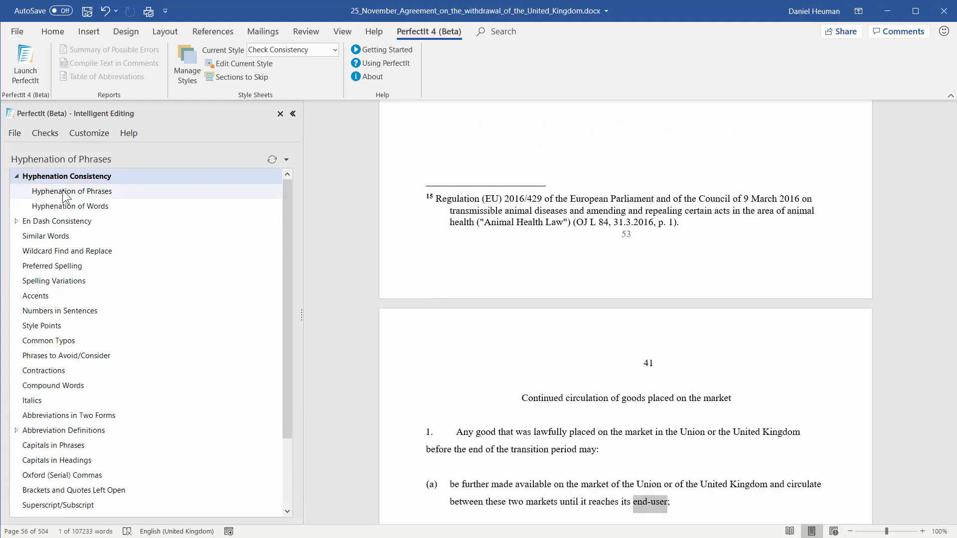
pyautogui.click(85, 207)
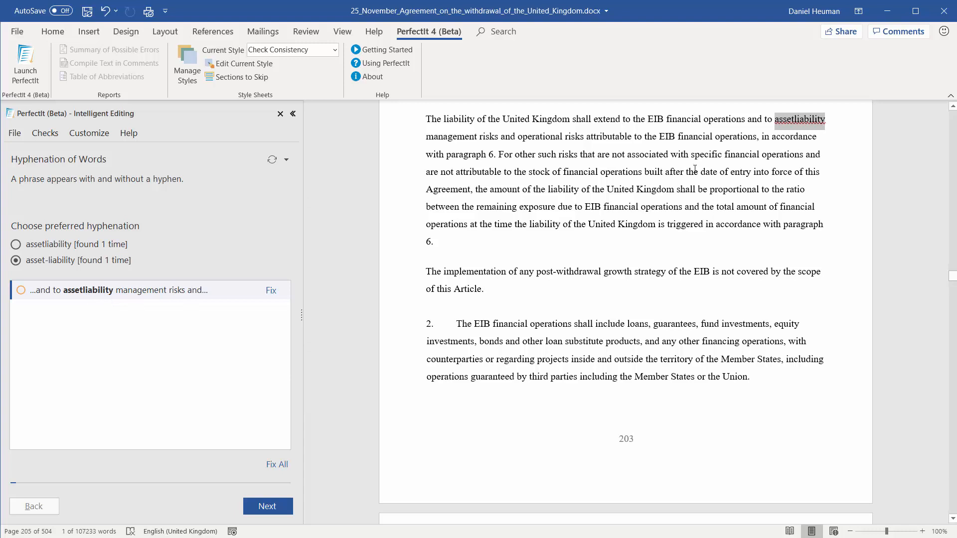
pyautogui.click(271, 291)
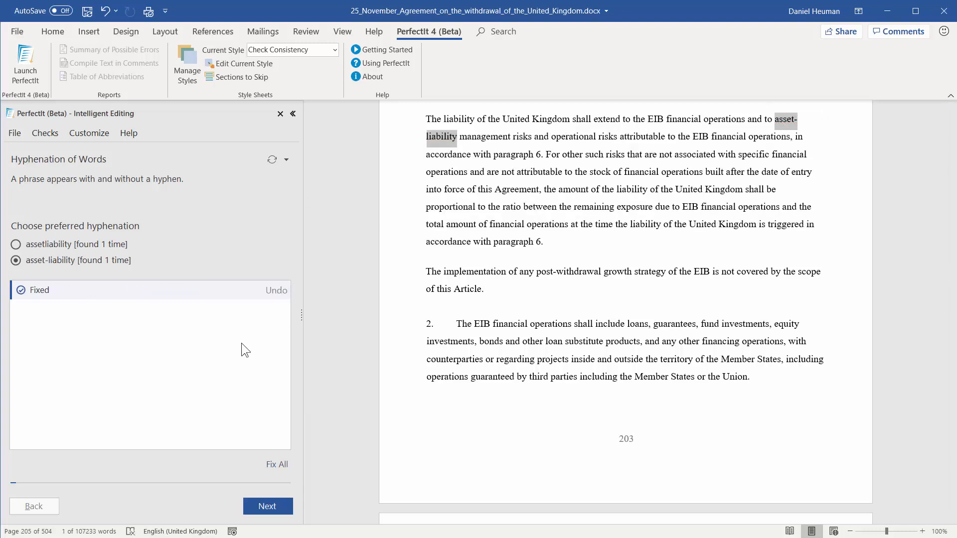
pyautogui.click(268, 508)
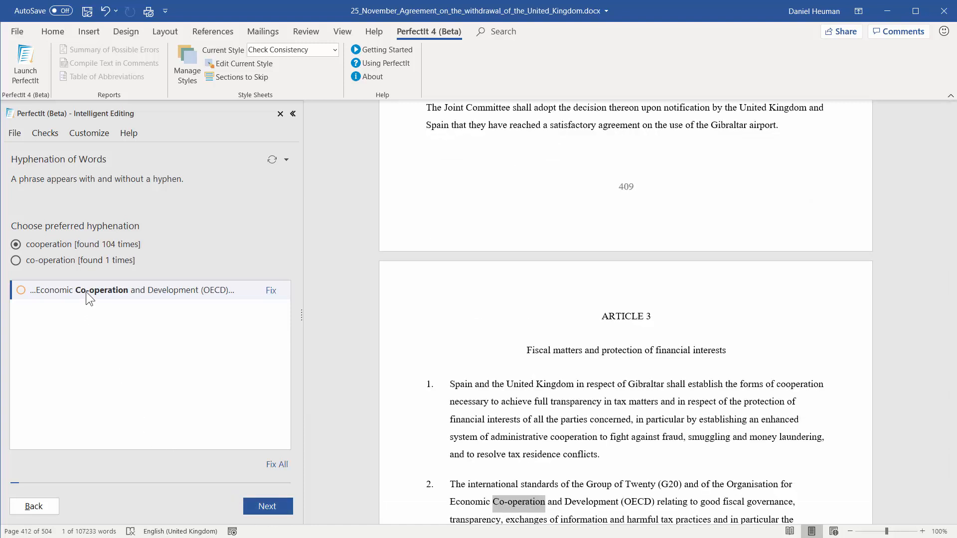
# Examine the full list of occurrences that preferring "co-operation" would change, and return the preference to "cooperation".
pyautogui.click(51, 260)
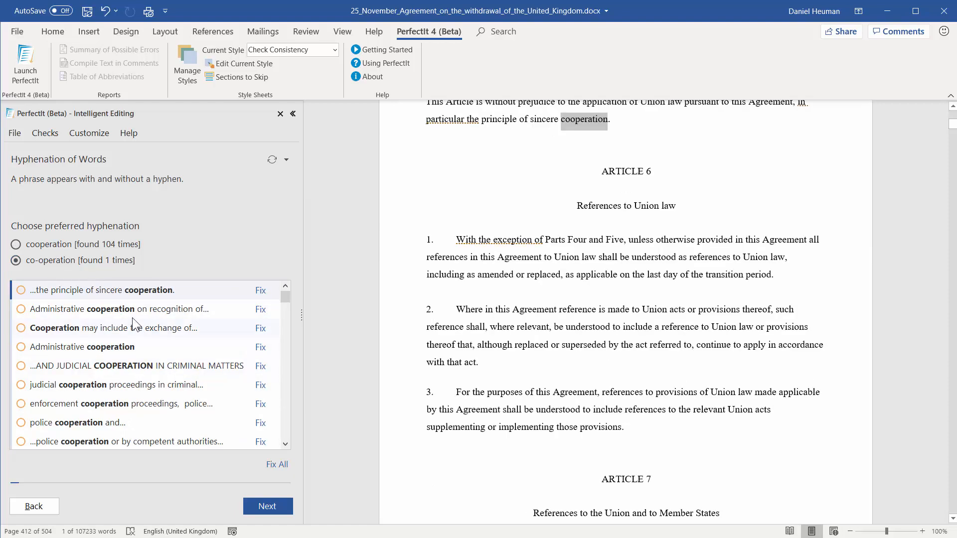
pyautogui.scroll(-3, 132, 312)
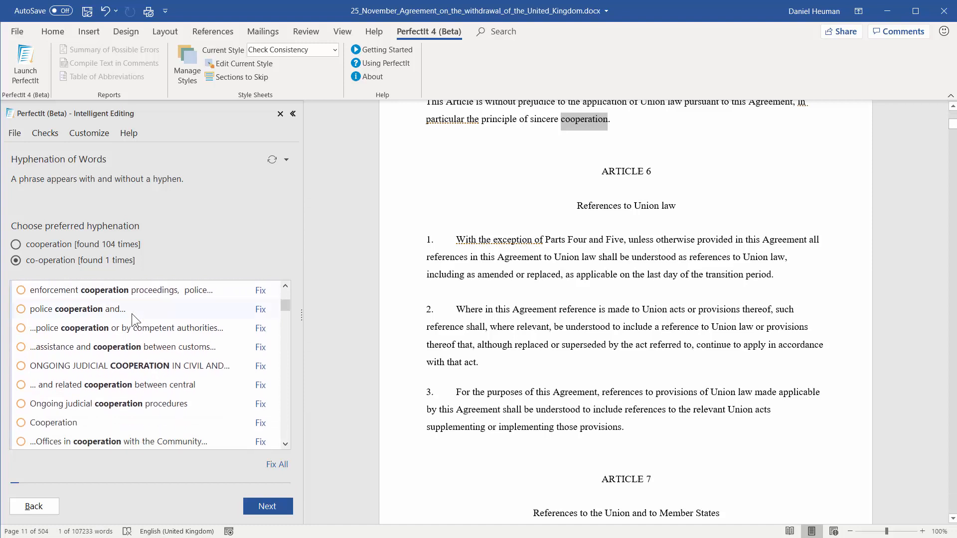
pyautogui.scroll(-5, 132, 313)
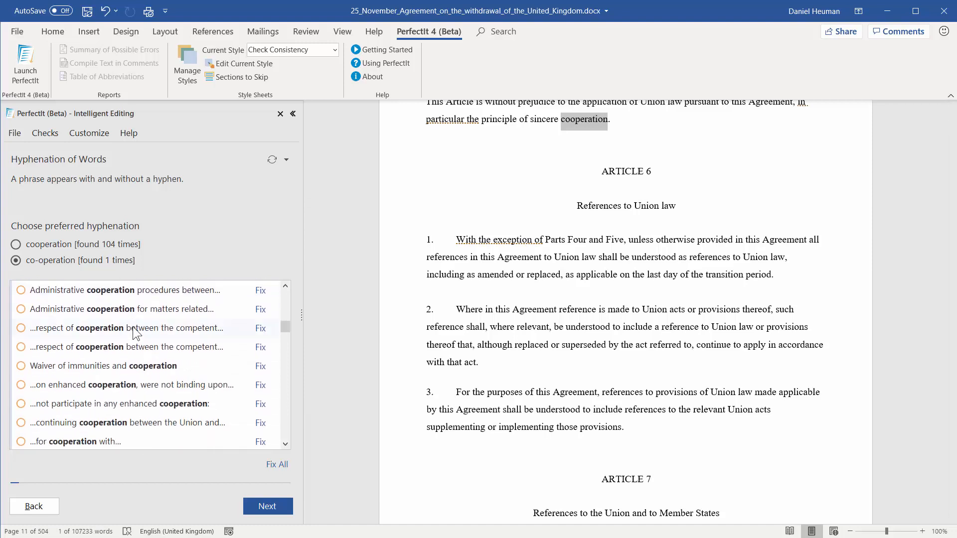
pyautogui.scroll(-8, 132, 327)
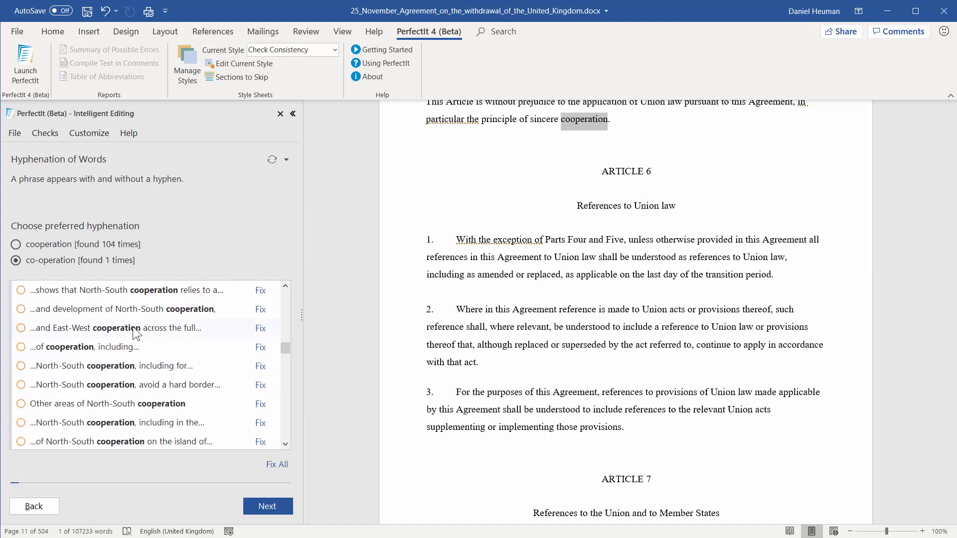
pyautogui.scroll(-8, 133, 327)
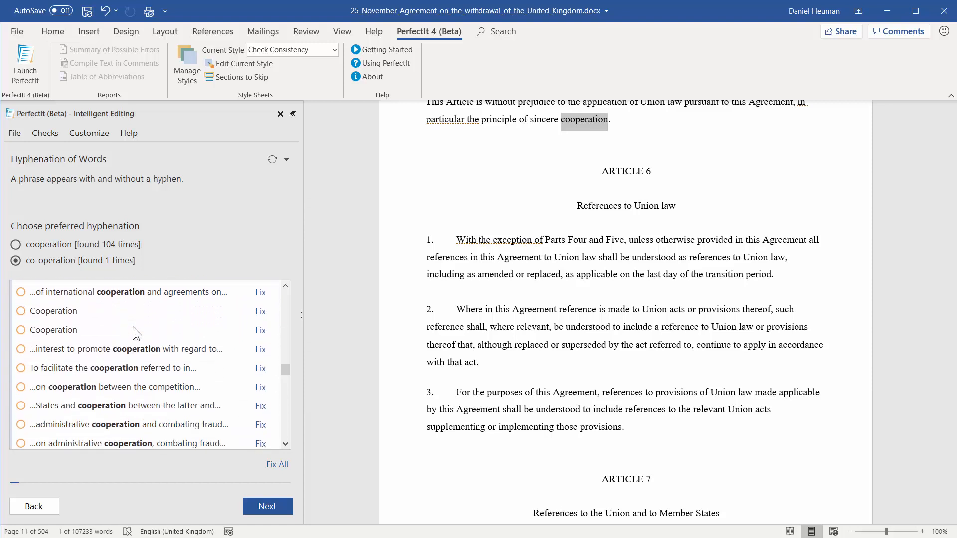
pyautogui.scroll(-8, 133, 328)
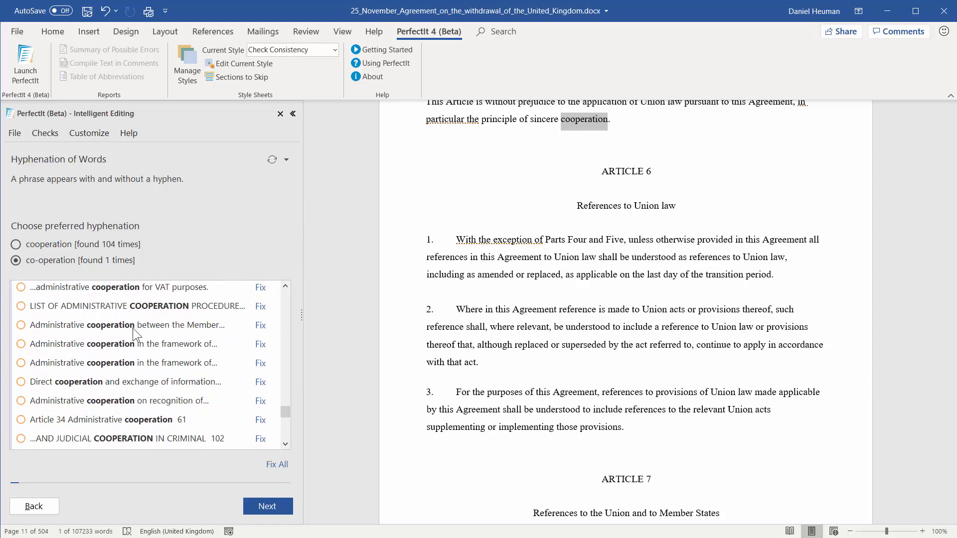
pyautogui.scroll(-8, 134, 339)
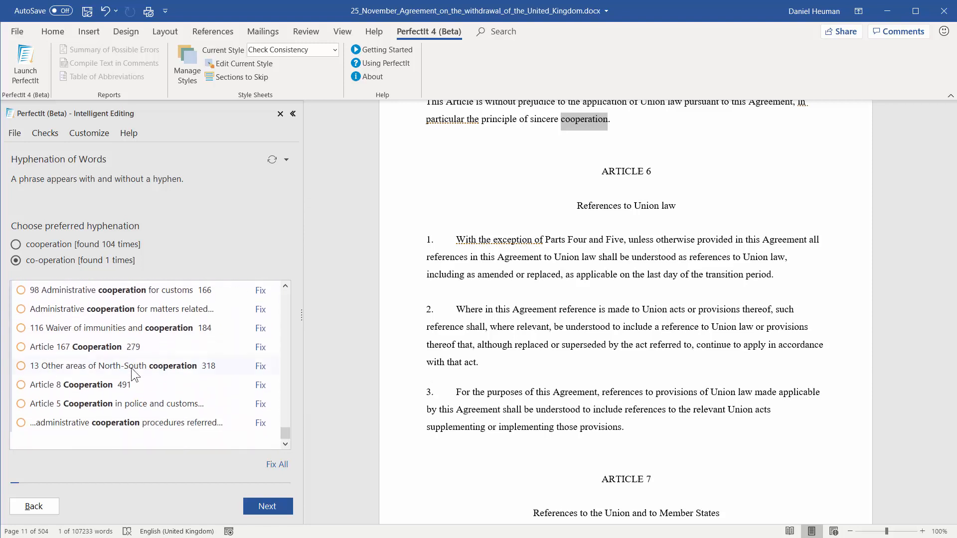
pyautogui.click(57, 245)
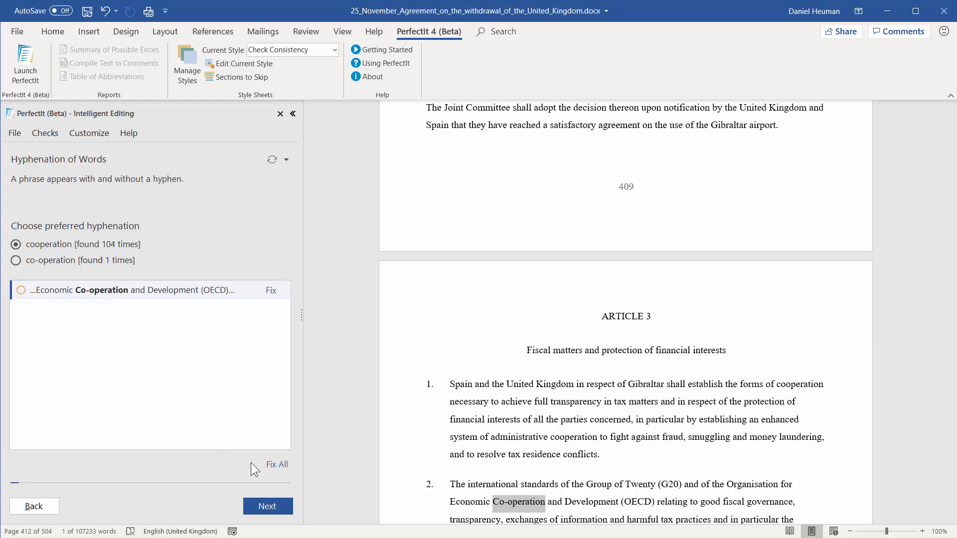
# Move past the "cooperation" result and switch to the En Dash or Hyphen check within En Dash Consistency.
pyautogui.click(291, 510)
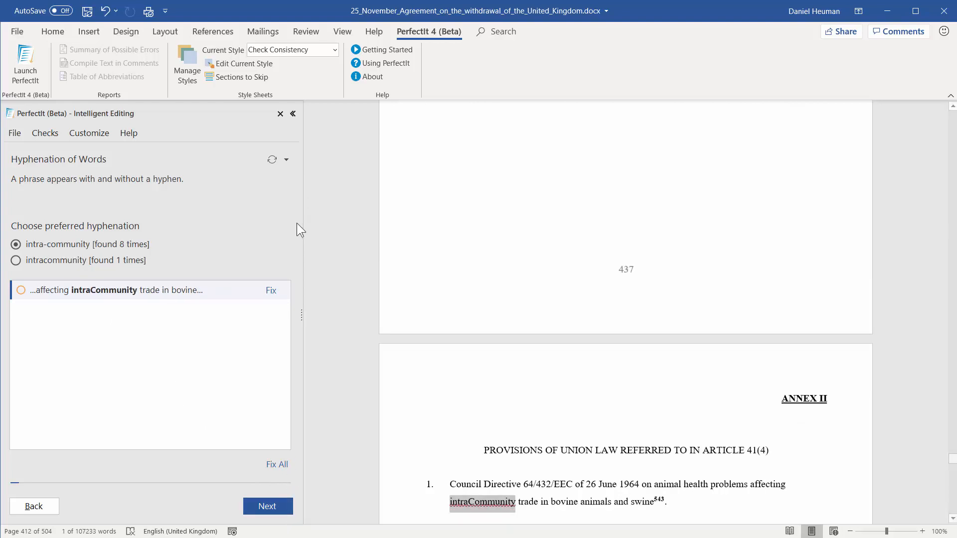
pyautogui.click(286, 160)
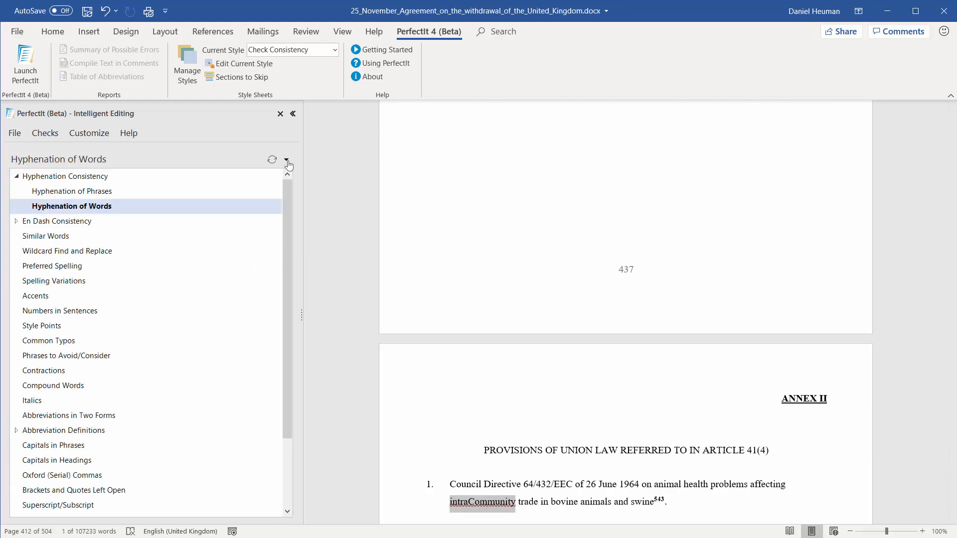
pyautogui.click(16, 221)
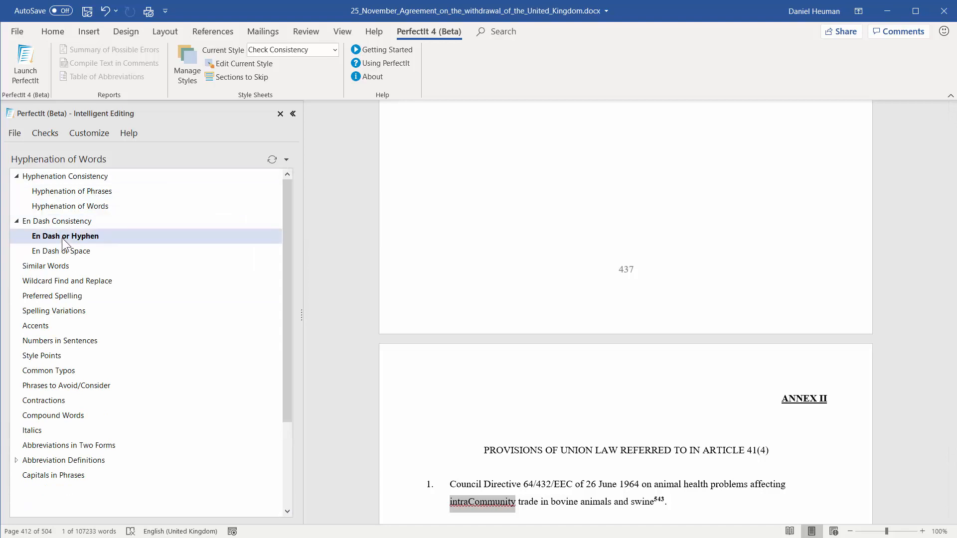
pyautogui.click(63, 237)
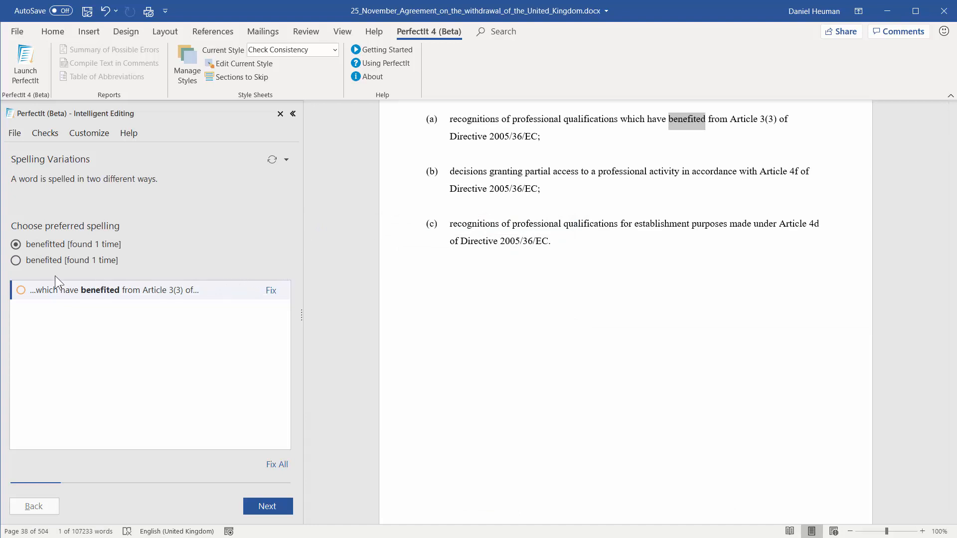
# Compare both spellings of "benefitted", keep "benefitted" as the preference, correct the "benefited" occurrence, and continue to the following word.
pyautogui.click(41, 264)
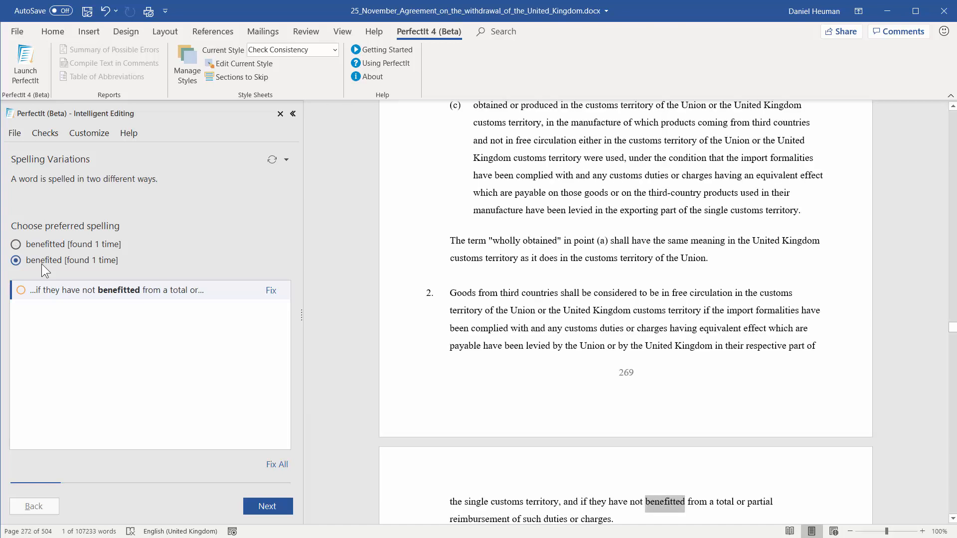
pyautogui.click(52, 243)
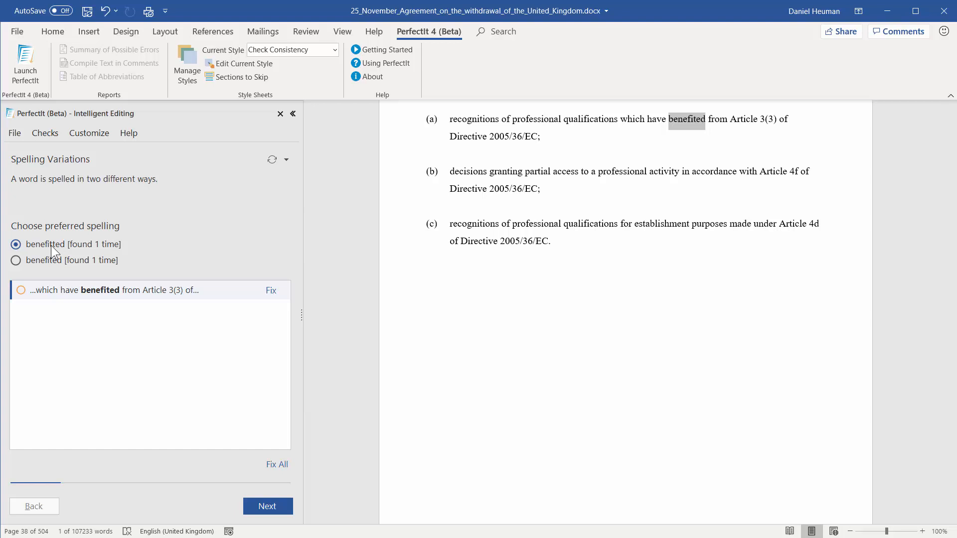
pyautogui.click(272, 290)
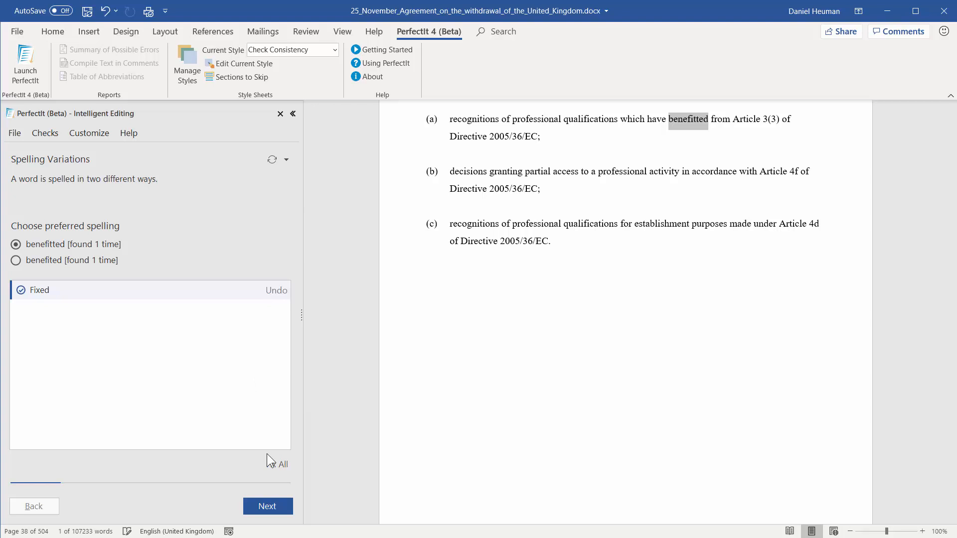
pyautogui.click(284, 506)
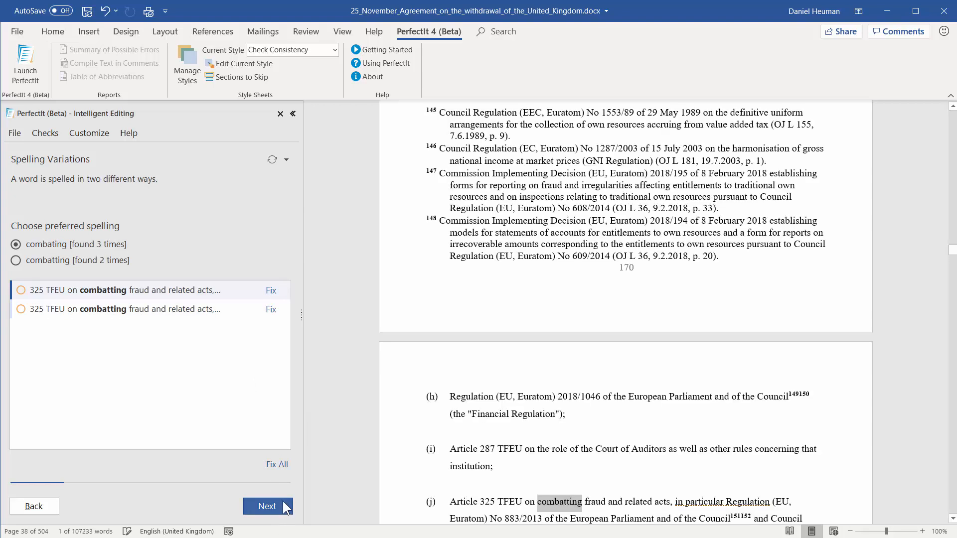
# Prefer "combatting", correct all three occurrences of "combating", and continue to the following word.
pyautogui.click(15, 260)
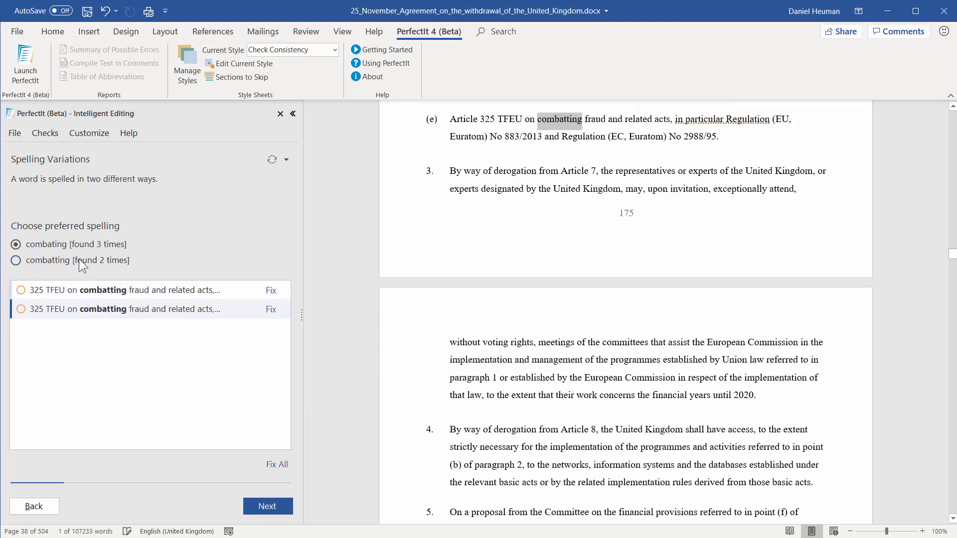
pyautogui.click(271, 291)
pyautogui.click(271, 309)
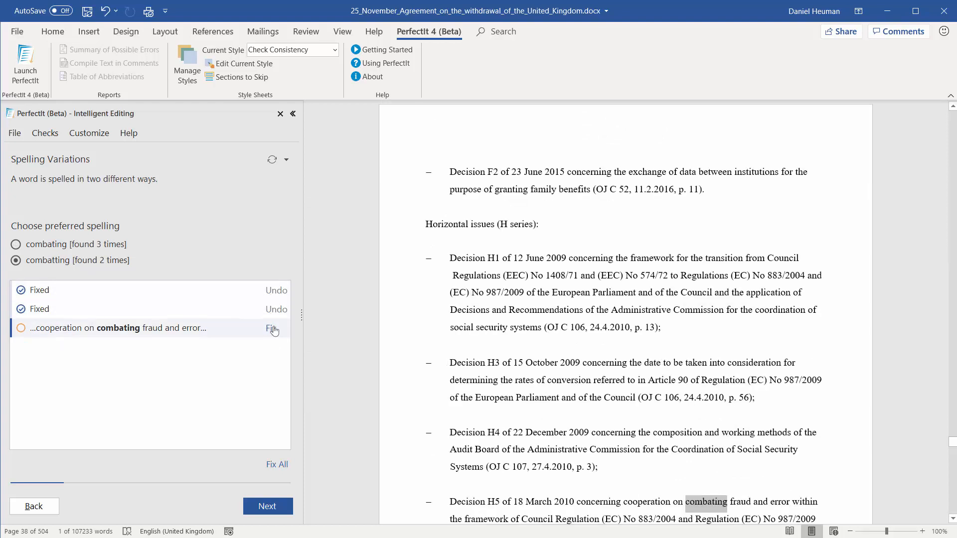
pyautogui.click(271, 329)
pyautogui.click(279, 506)
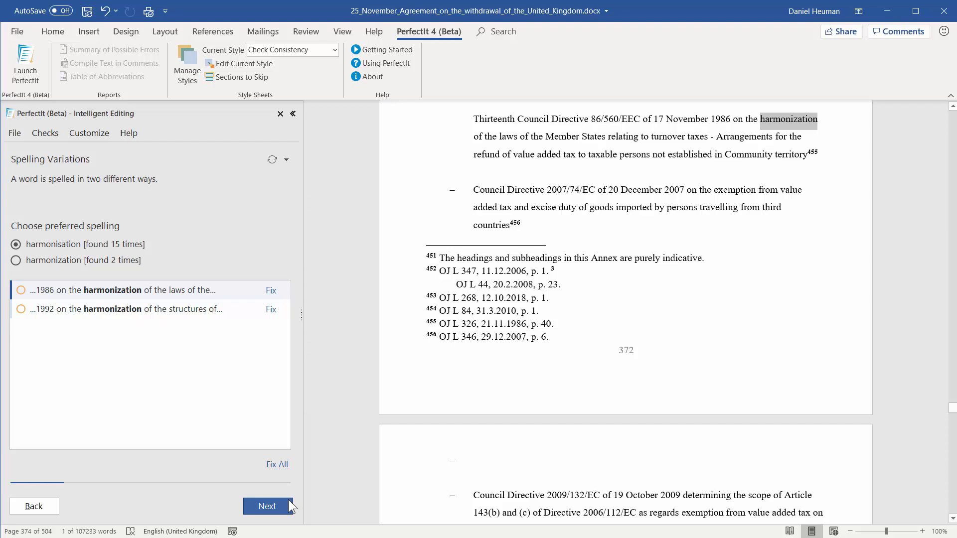
# Examine the occurrences that preferring "harmonization" would change, and return the preference to "harmonisation".
pyautogui.click(45, 261)
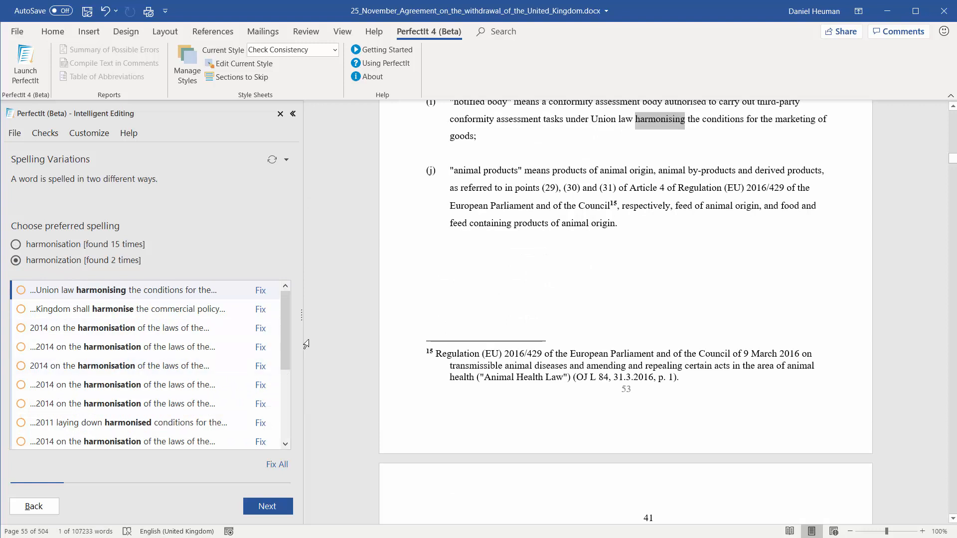
pyautogui.moveTo(291, 326); pyautogui.dragTo(285, 299)
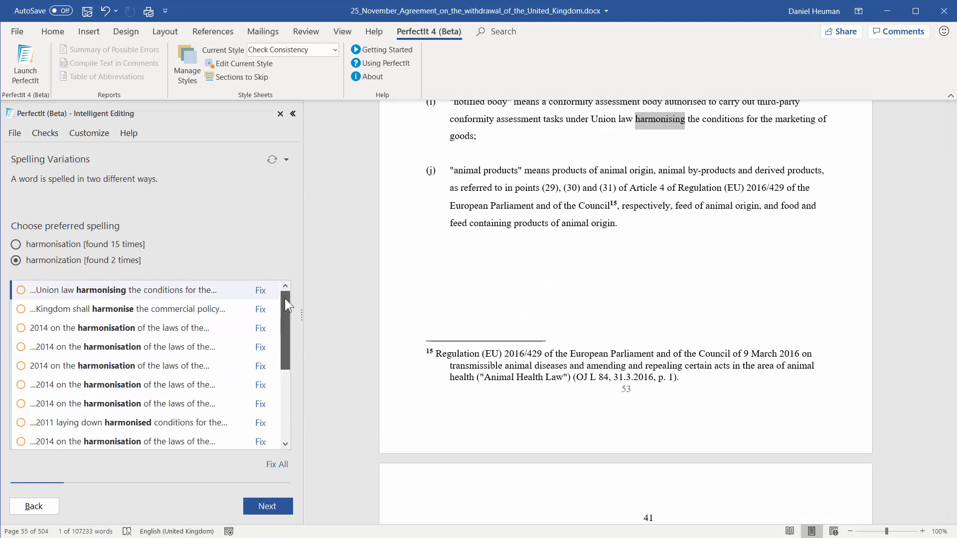
pyautogui.click(44, 245)
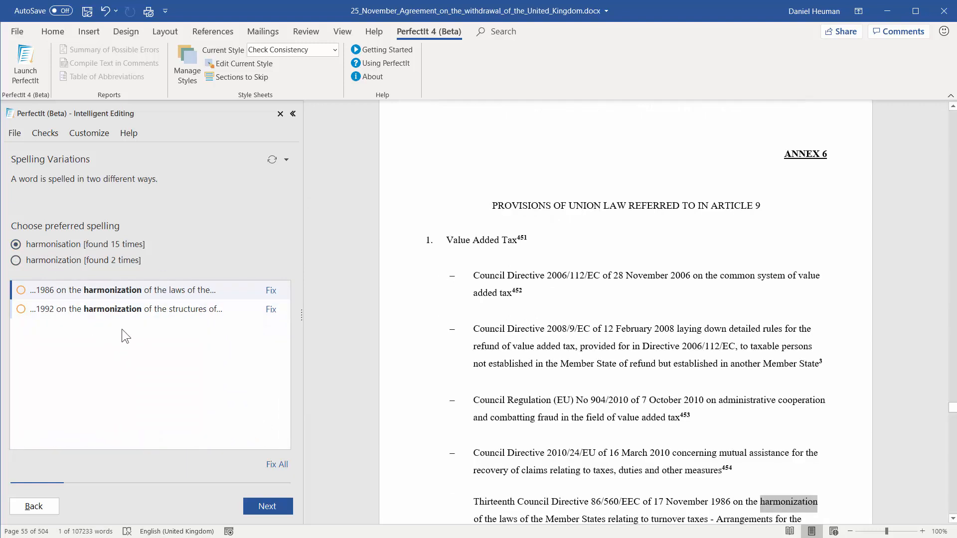
# Check both "harmonization" occurrences in the document, correct each to "harmonisation", and continue to the following word.
pyautogui.click(120, 312)
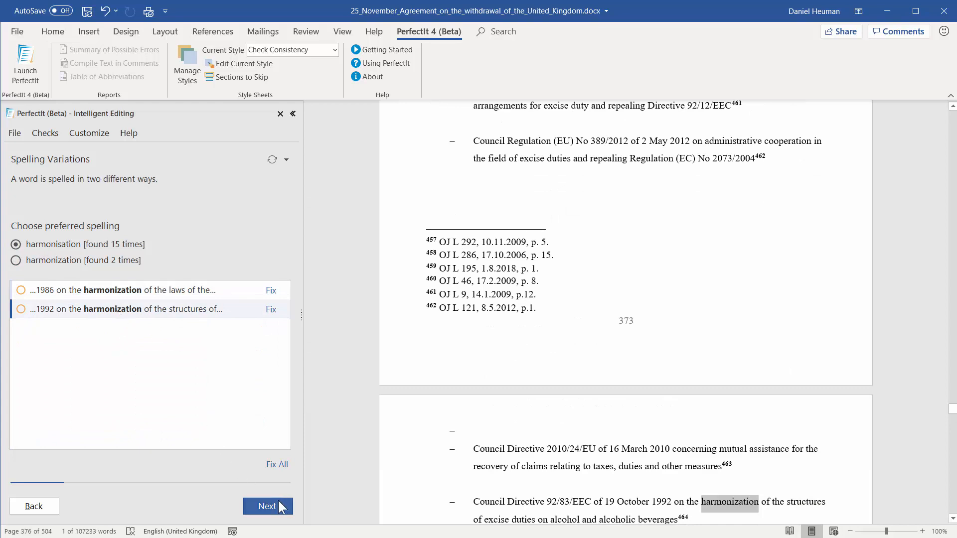
pyautogui.click(270, 309)
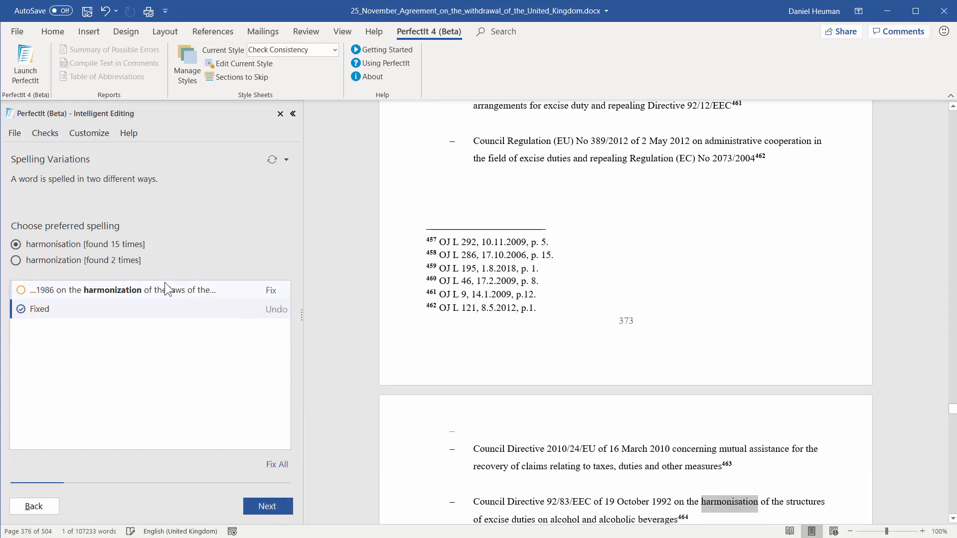
pyautogui.click(159, 293)
pyautogui.click(270, 290)
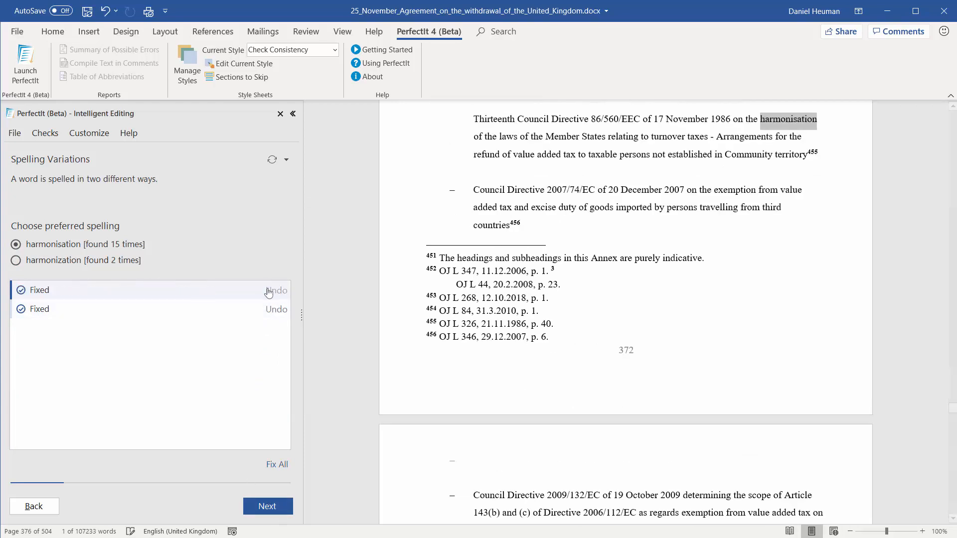
pyautogui.click(248, 506)
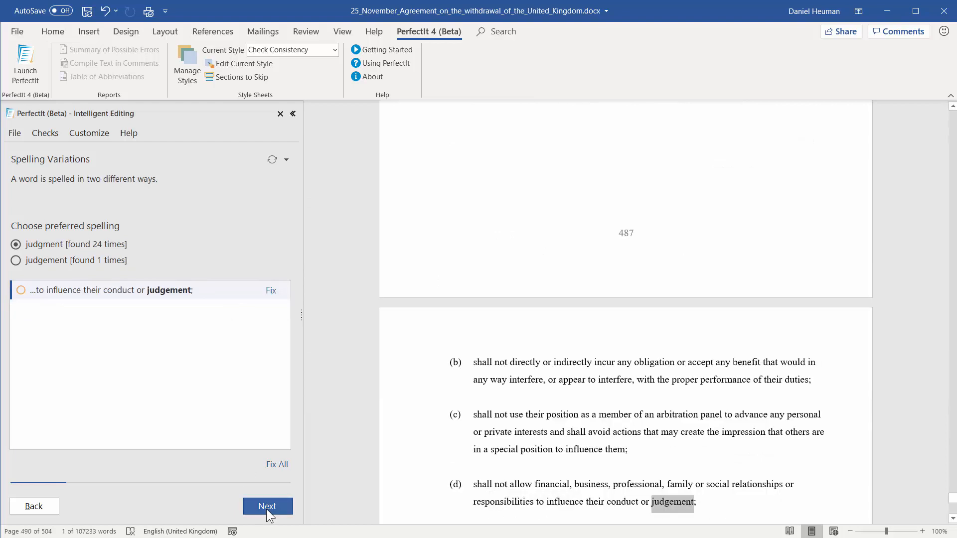
# Skip the spelling variations for "judgment", "licensing" and "Organisation" without correcting any occurrence.
pyautogui.click(267, 506)
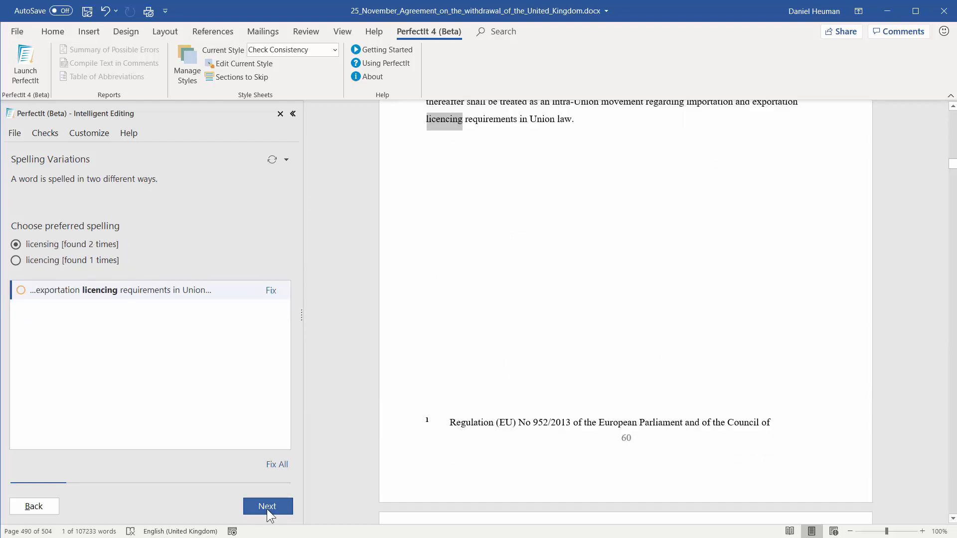
pyautogui.click(267, 507)
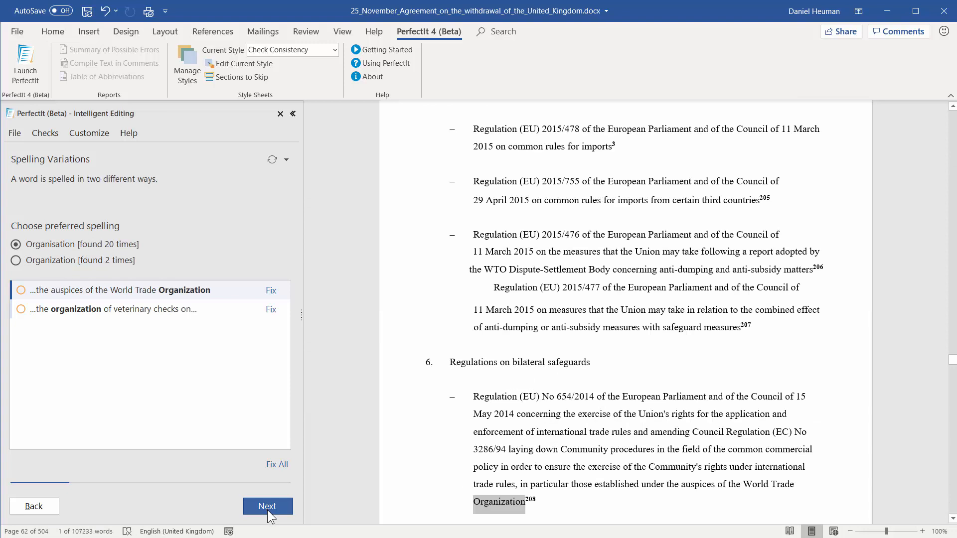
pyautogui.click(267, 506)
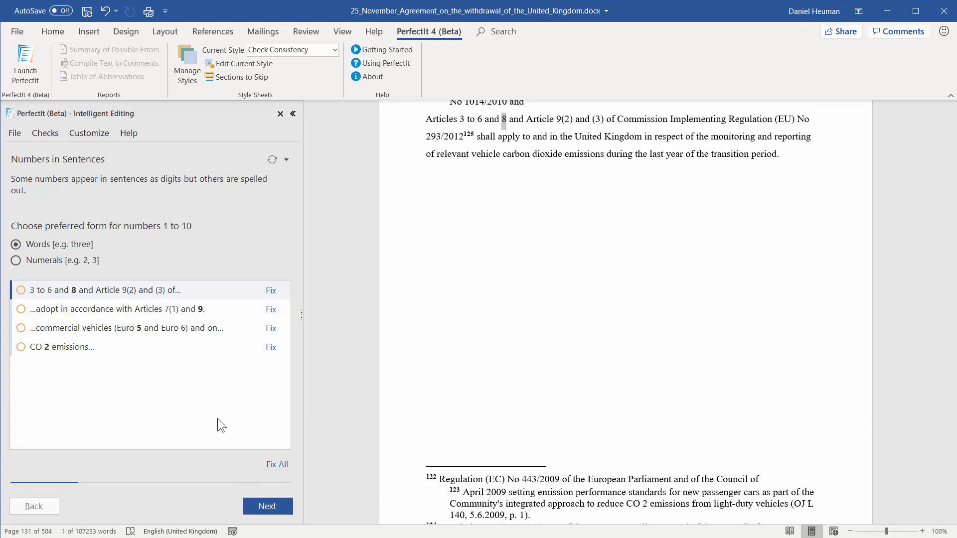
# Examine in context each numeral from 1 to 10 that the Numbers in Sentences check suggests spelling out.
pyautogui.click(148, 312)
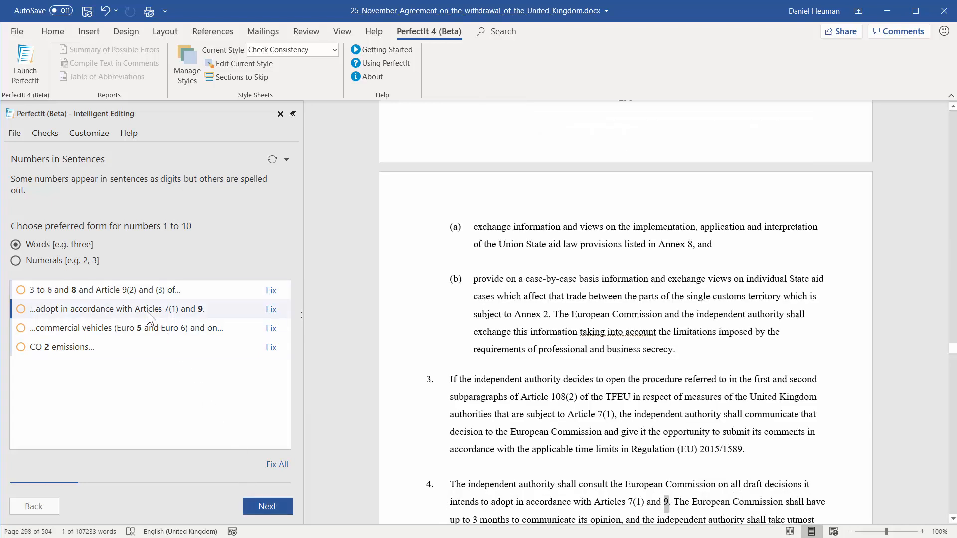
pyautogui.click(155, 328)
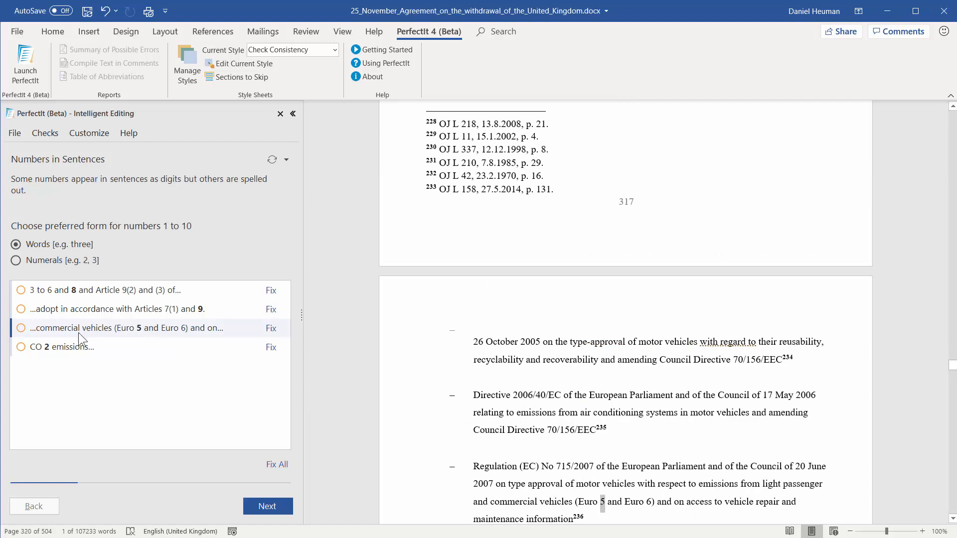
pyautogui.click(68, 349)
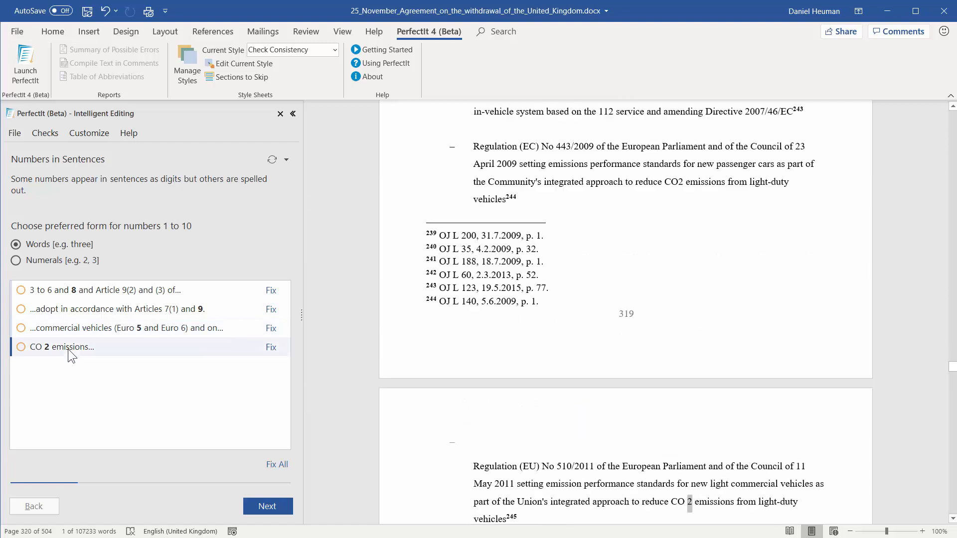
pyautogui.click(100, 290)
pyautogui.click(104, 310)
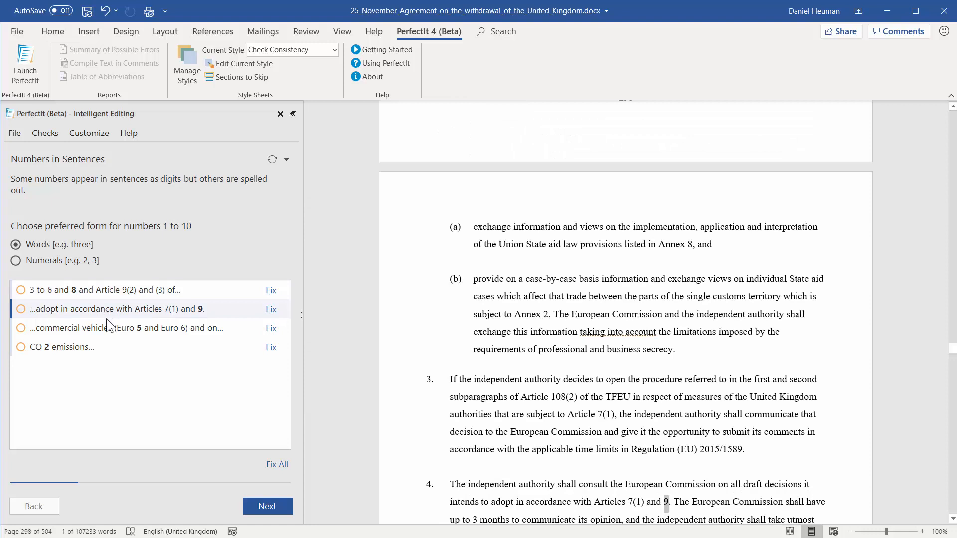
pyautogui.click(128, 329)
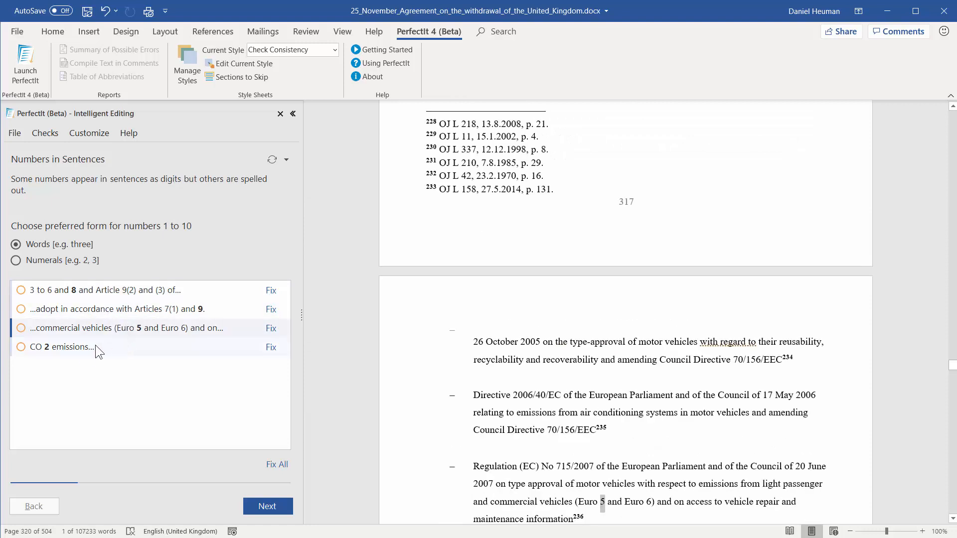
# Delete the space in "CO 2 emissions" so it reads "CO2", and continue to the numbers 11 to 20.
pyautogui.click(79, 348)
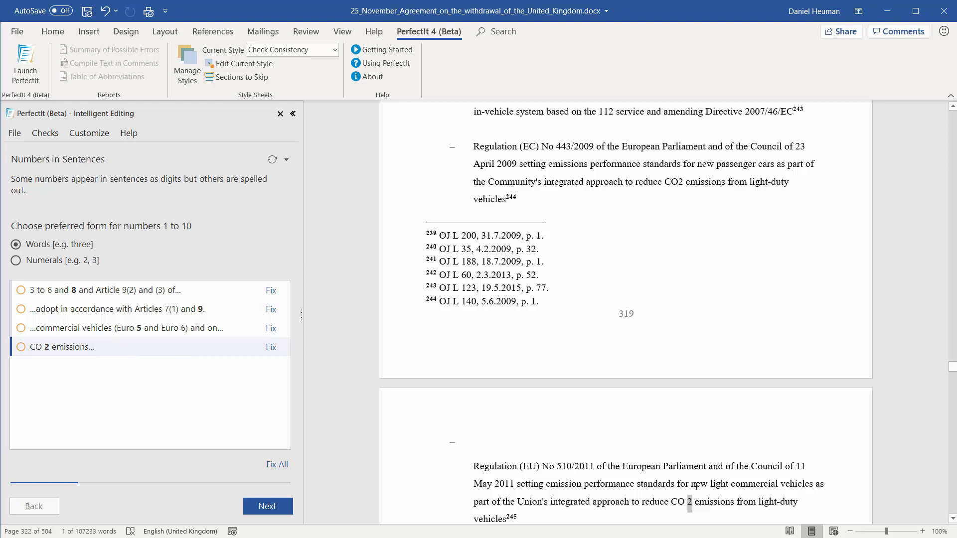
pyautogui.press('Left')
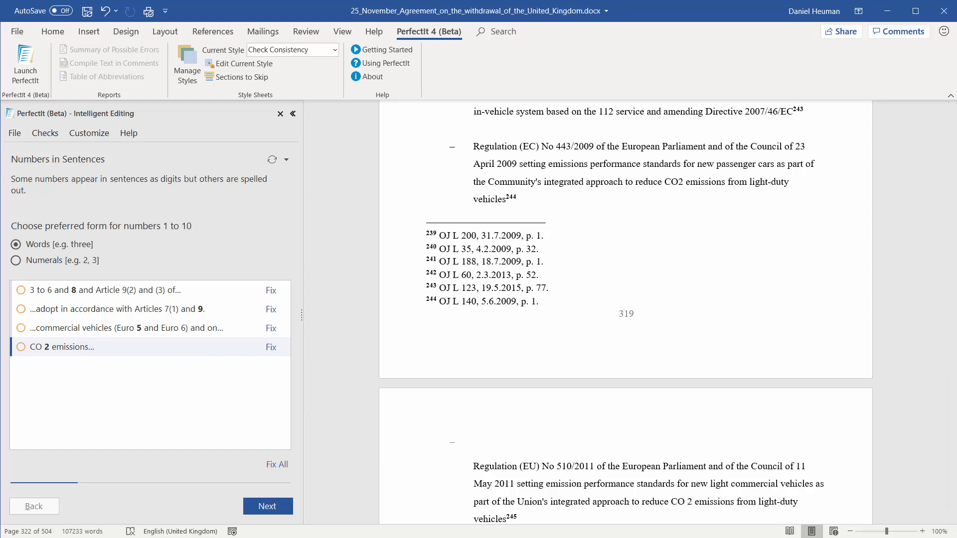
pyautogui.press('BackSpace')
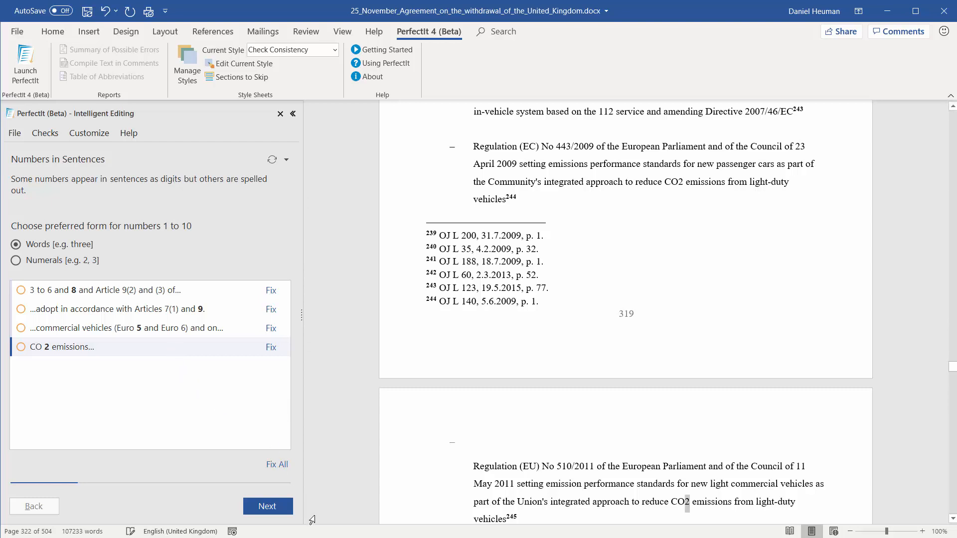
pyautogui.click(277, 504)
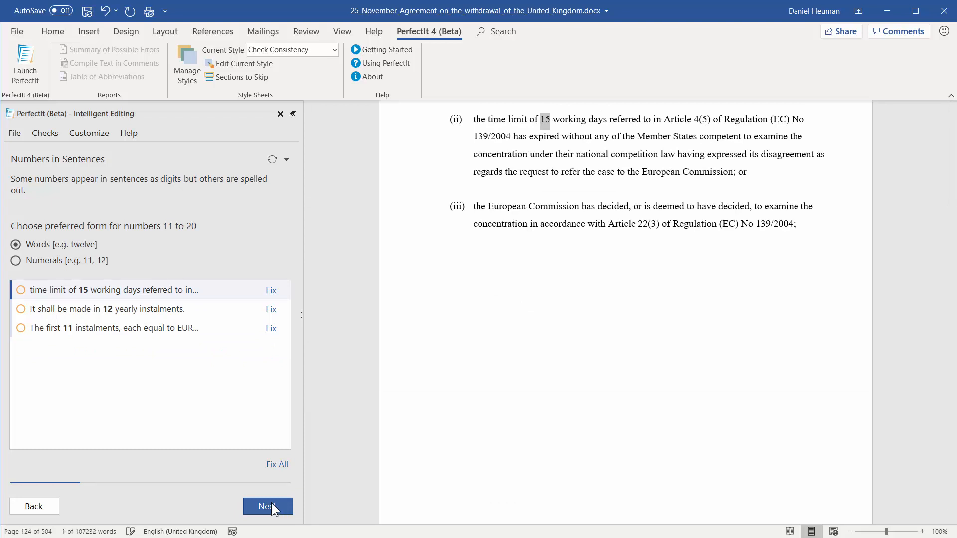
# Compare the occurrences flagged under numerals and under words for numbers 11 to 20, with words as the preferred form again.
pyautogui.click(16, 260)
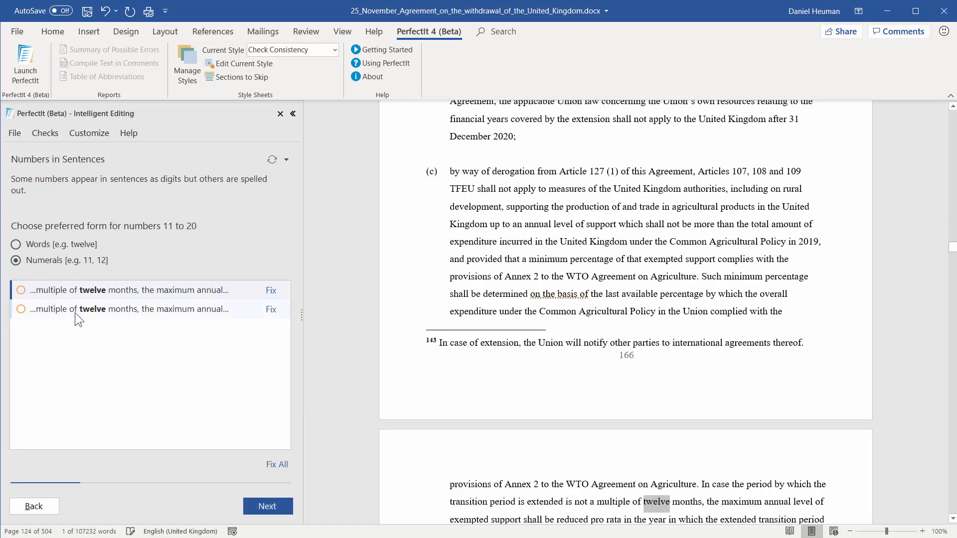
pyautogui.click(86, 312)
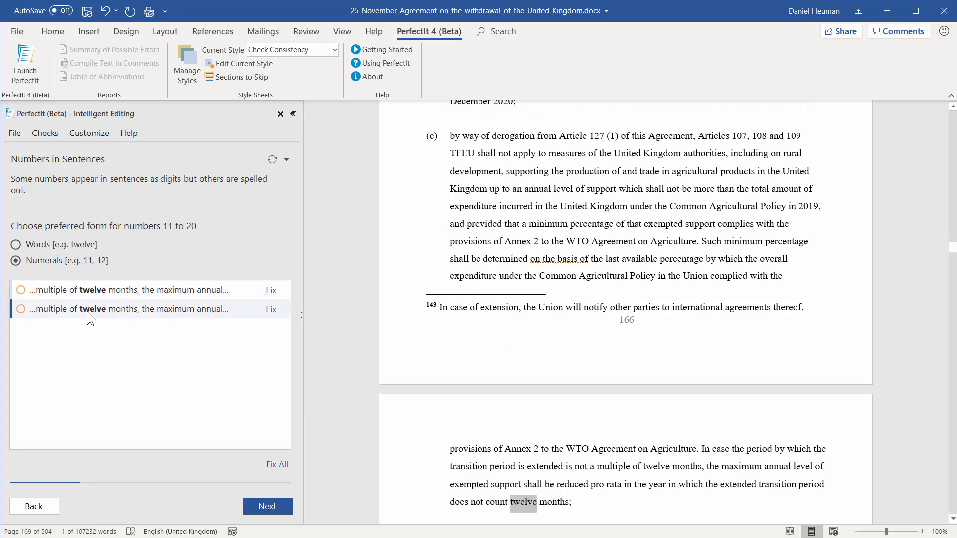
pyautogui.click(86, 292)
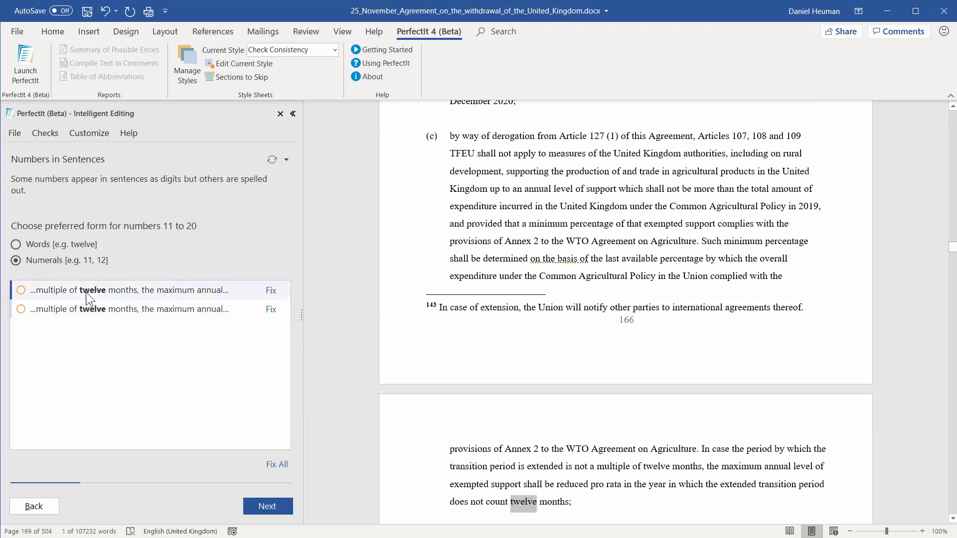
pyautogui.click(43, 244)
pyautogui.click(114, 309)
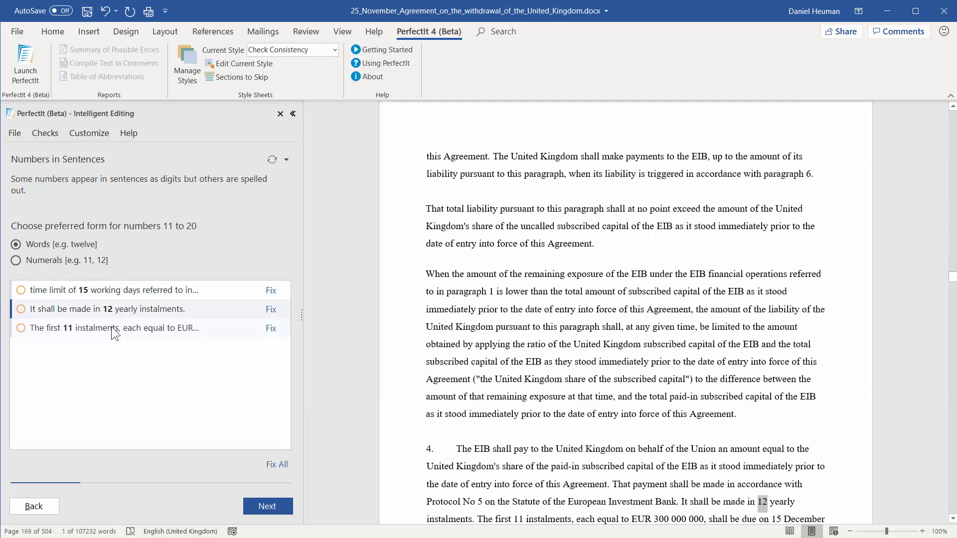
pyautogui.click(107, 293)
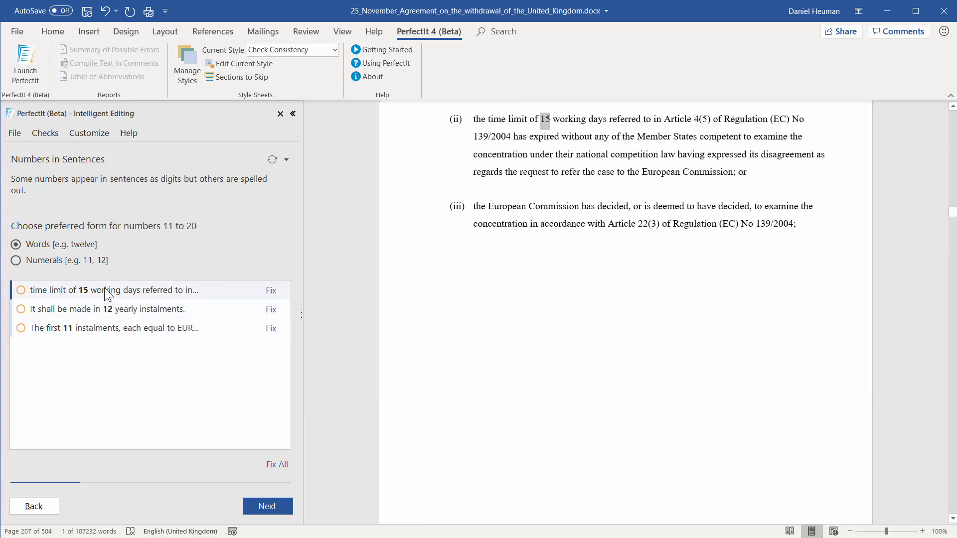
# Prefer numerals for 11 to 20 and change both "twelve months" occurrences to "12", then skip the "to turnover" typo suggestion.
pyautogui.click(47, 259)
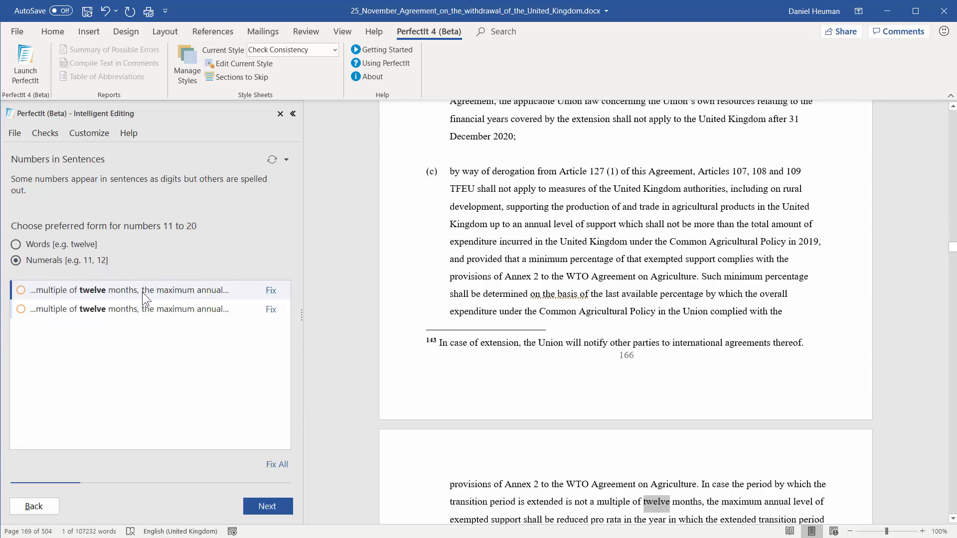
pyautogui.click(267, 291)
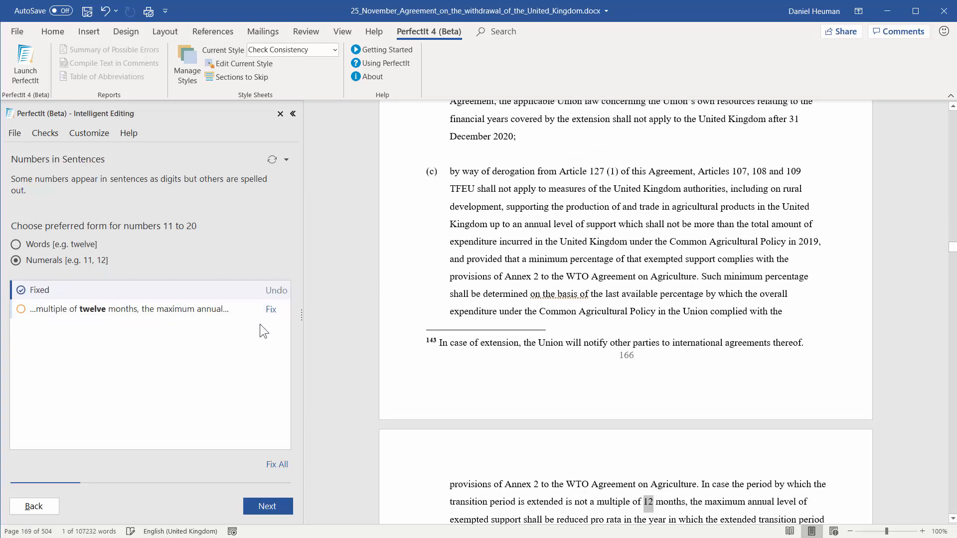
pyautogui.click(264, 308)
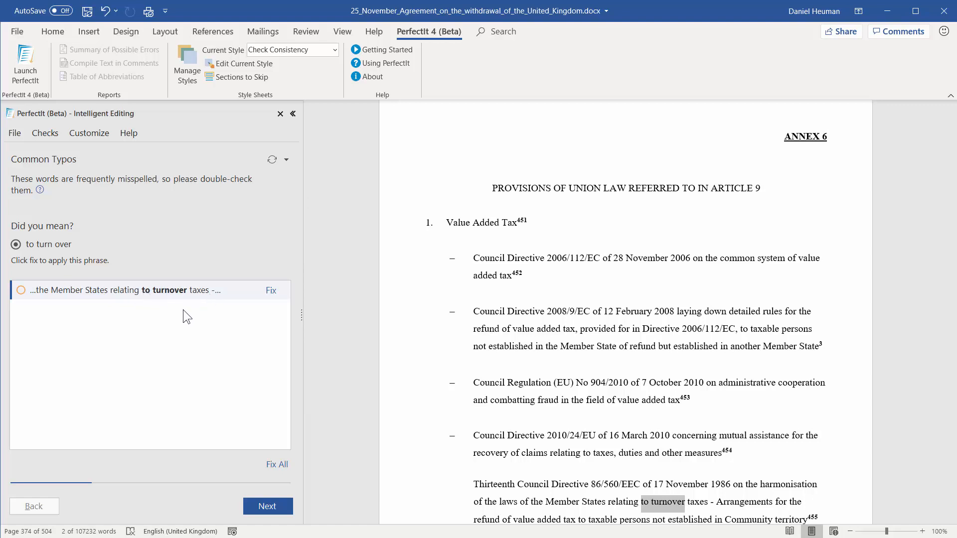
pyautogui.click(276, 504)
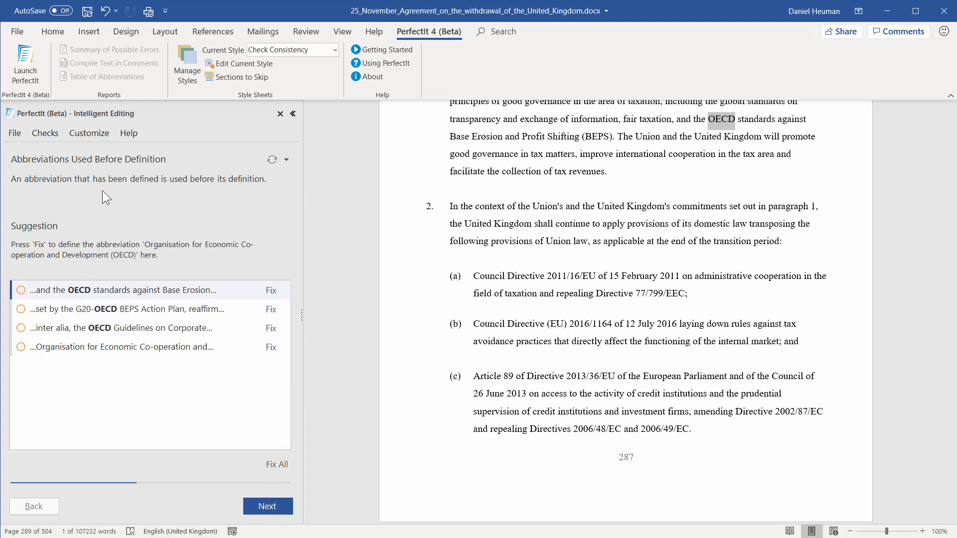
# Define OECD as "Organisation for Economic Co-operation and Development (OECD)" at its first use, and shorten the existing definition in Article 3 to "OECD".
pyautogui.click(136, 347)
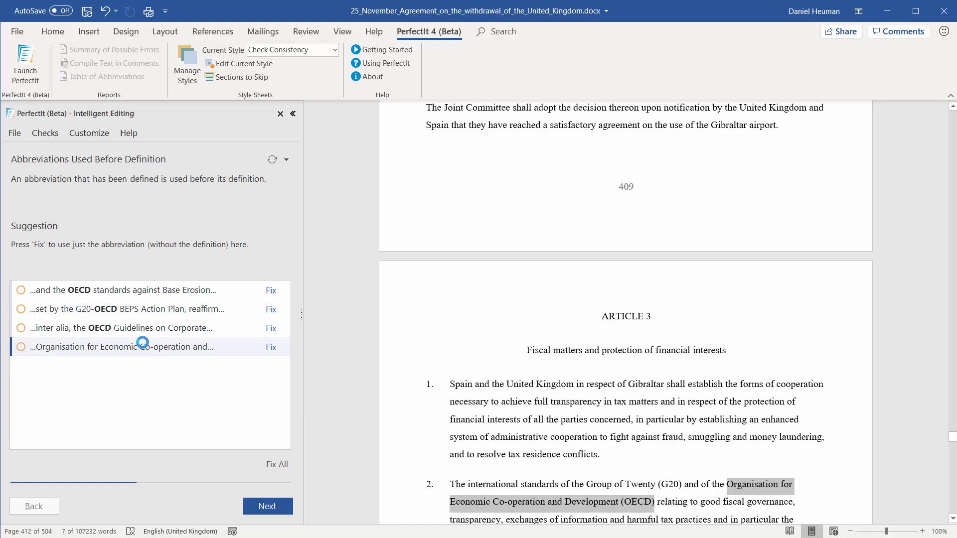
pyautogui.click(142, 323)
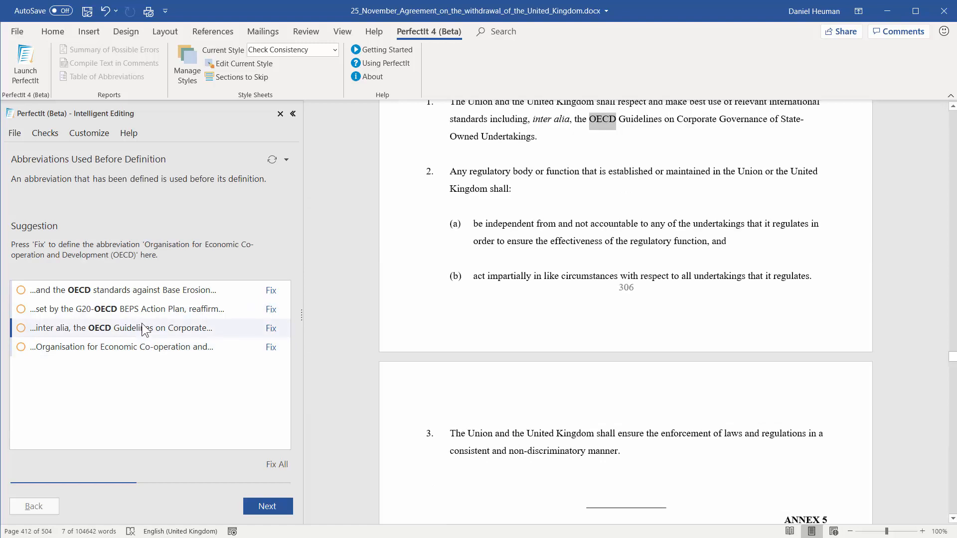
pyautogui.click(166, 310)
pyautogui.click(155, 291)
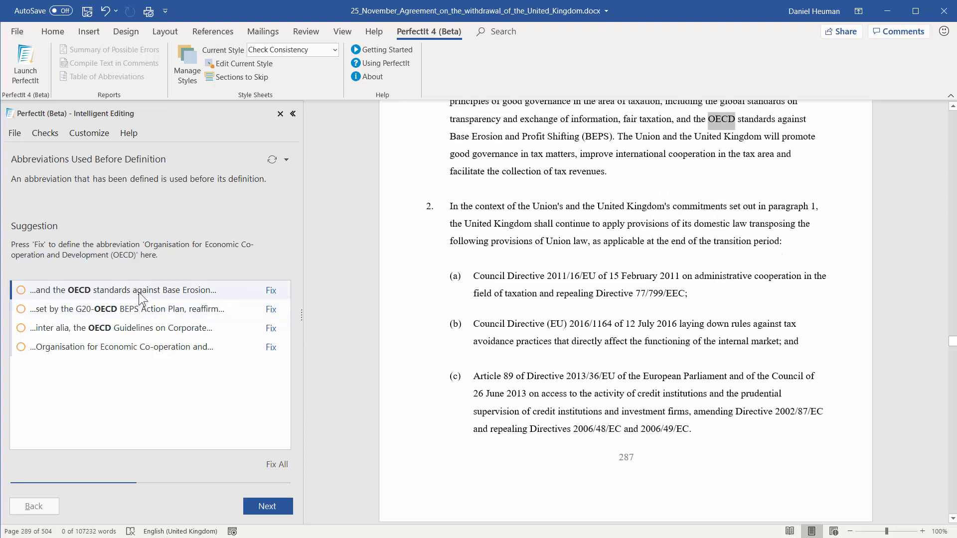
pyautogui.click(271, 290)
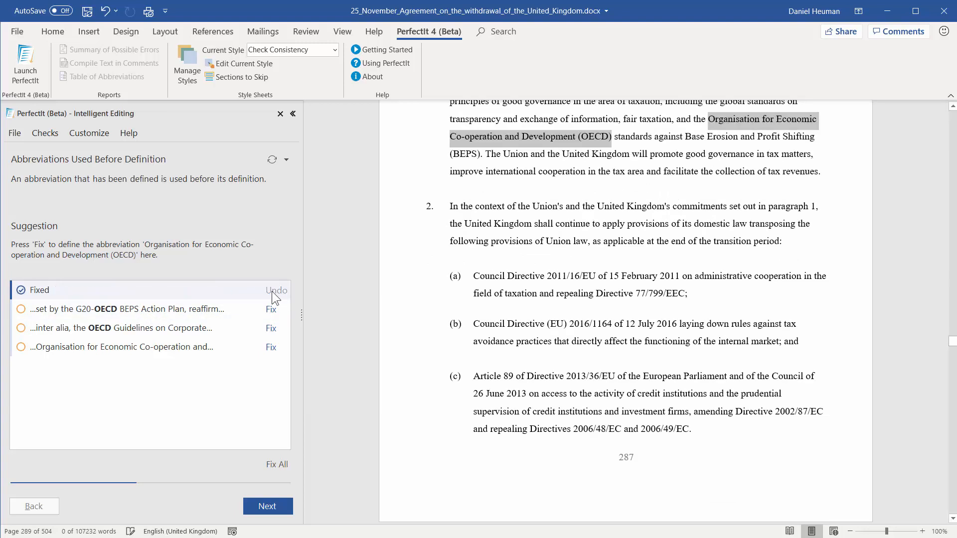
pyautogui.click(154, 348)
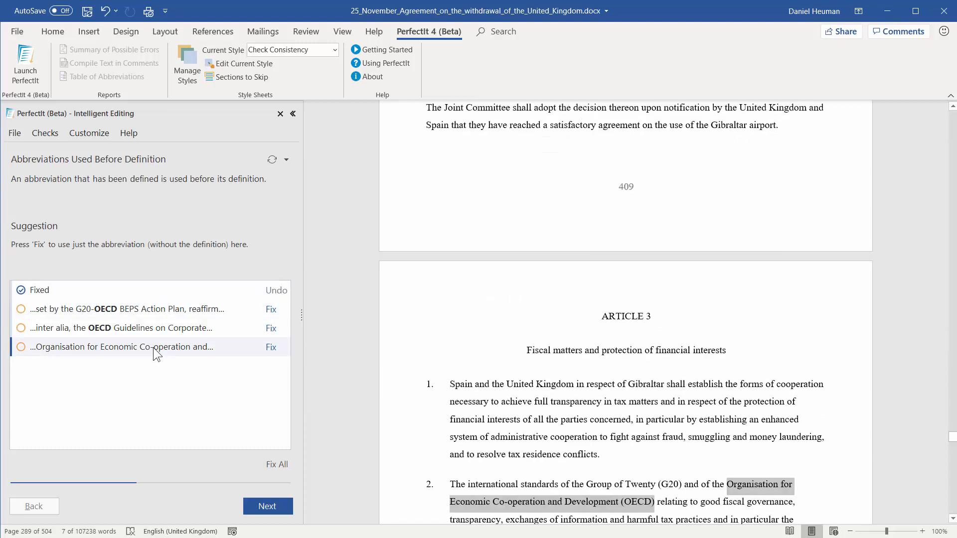
pyautogui.click(272, 348)
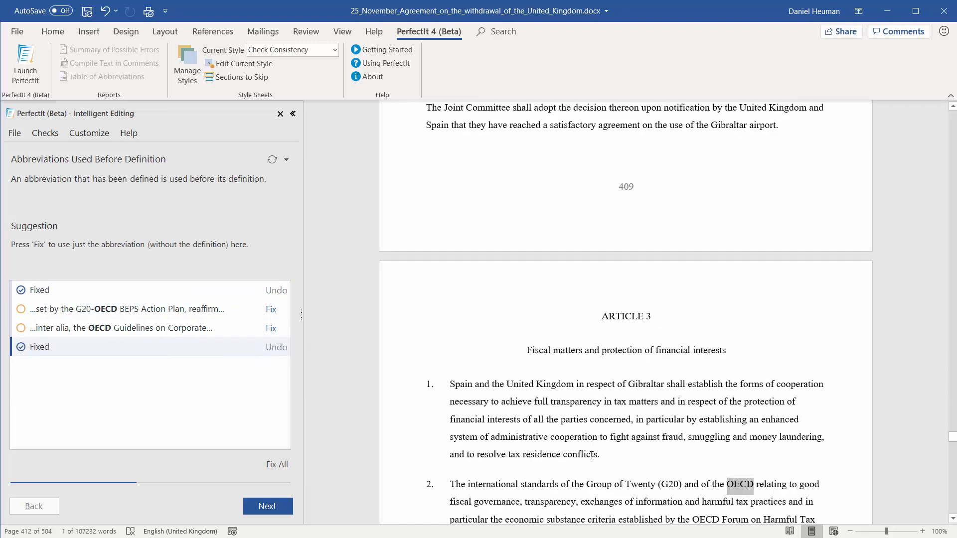
pyautogui.click(291, 504)
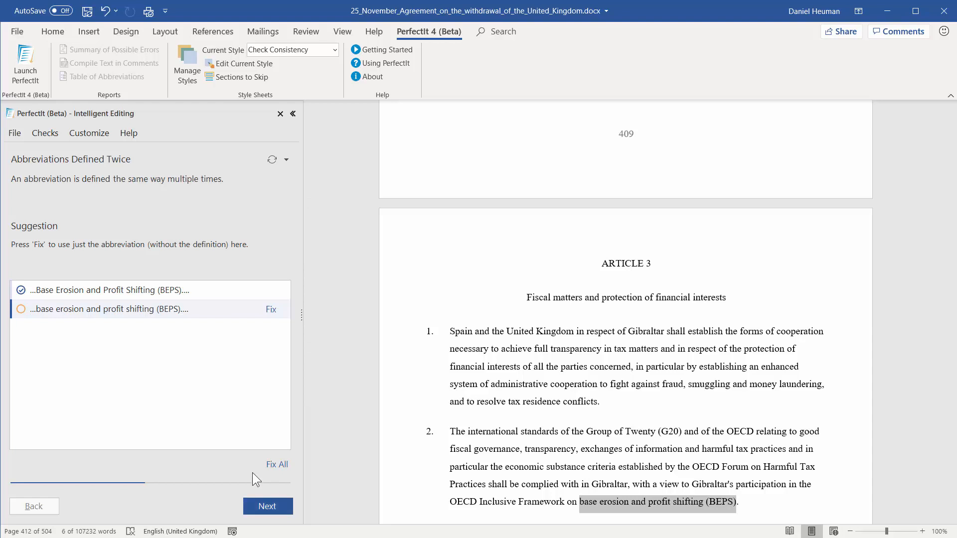
# Compare the two definitions of BEPS and shorten the repeated one in Article 3 to just the abbreviation.
pyautogui.click(94, 291)
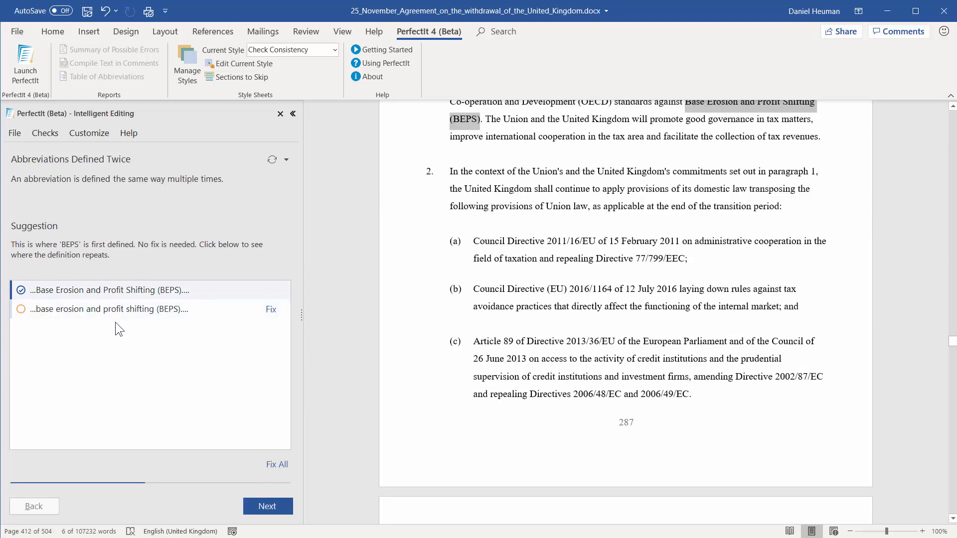
pyautogui.scroll(1, 420, 357)
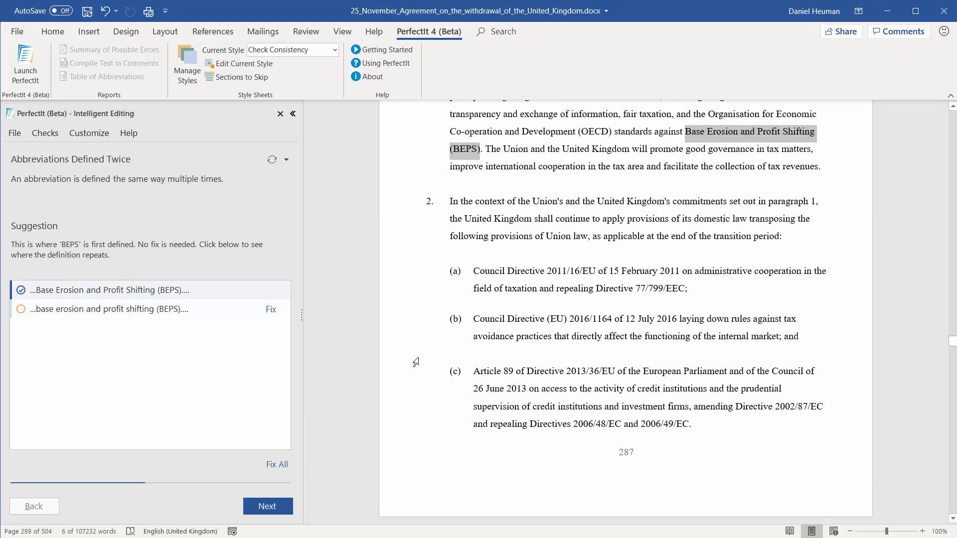
pyautogui.click(186, 310)
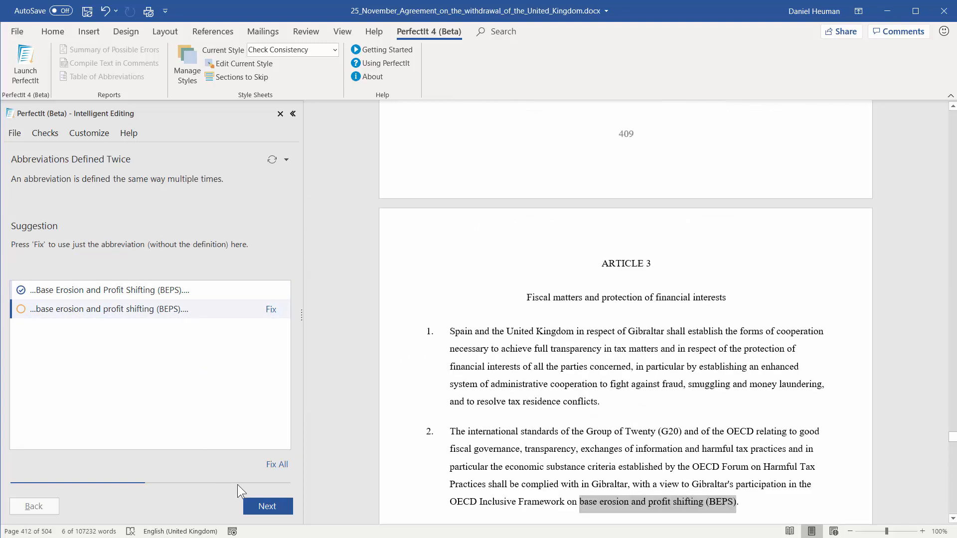
pyautogui.click(271, 309)
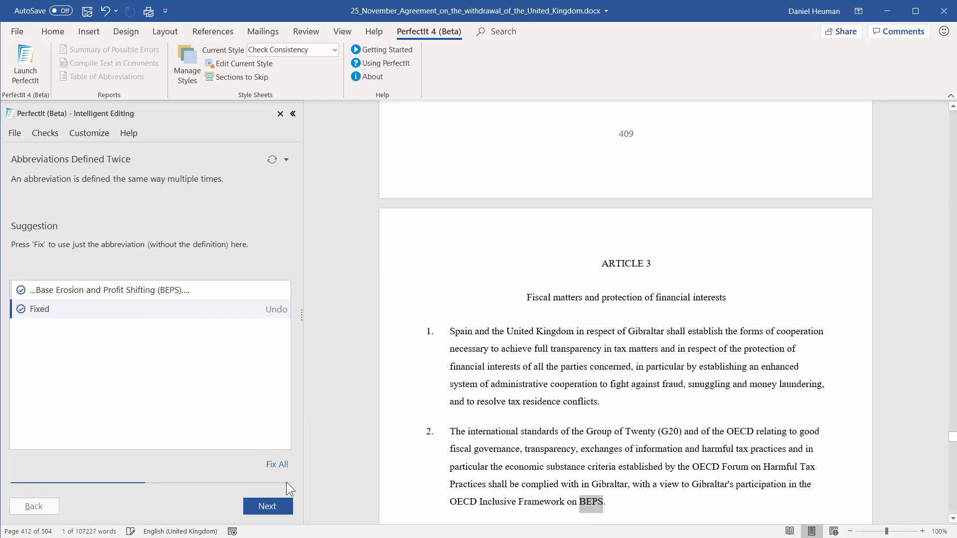
pyautogui.click(265, 509)
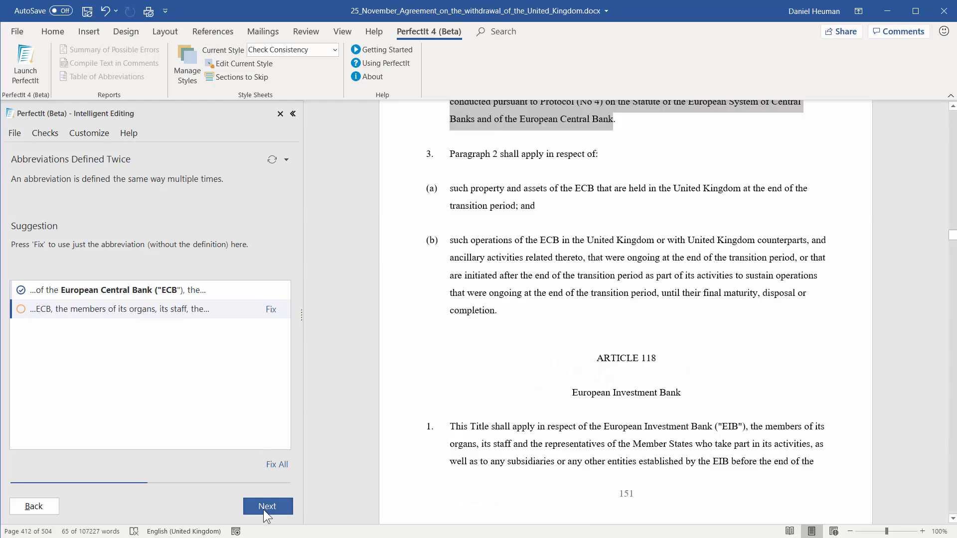
# Replace the second "Secure Information Exchange Network Application (SIENA)" with "SIENA", passing over the repeated definitions flagged for ECB, EIB and TEU.
pyautogui.click(264, 506)
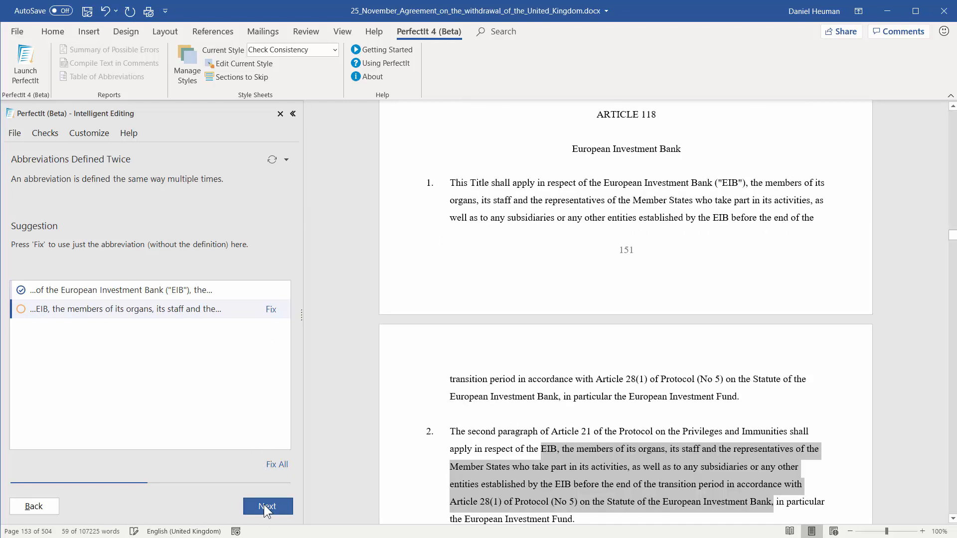
pyautogui.click(264, 506)
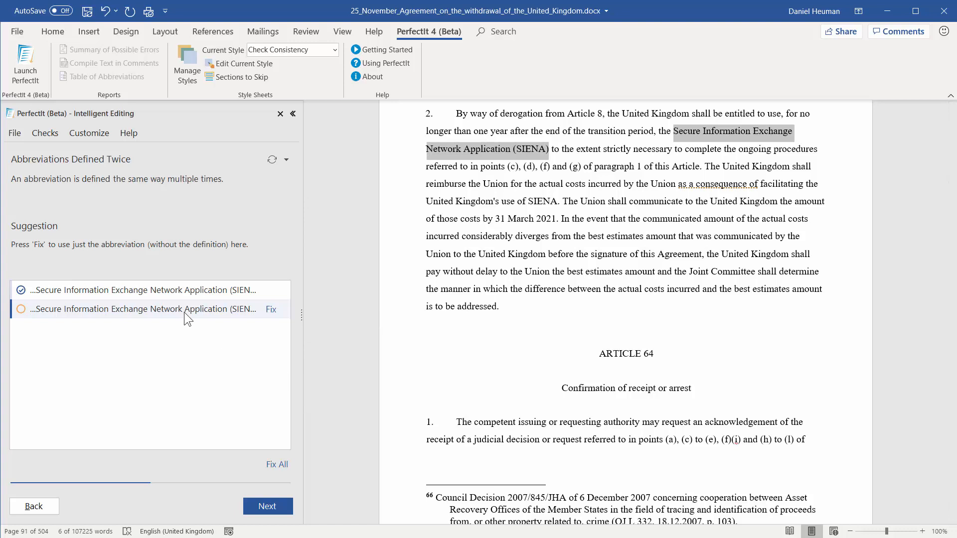
pyautogui.click(188, 286)
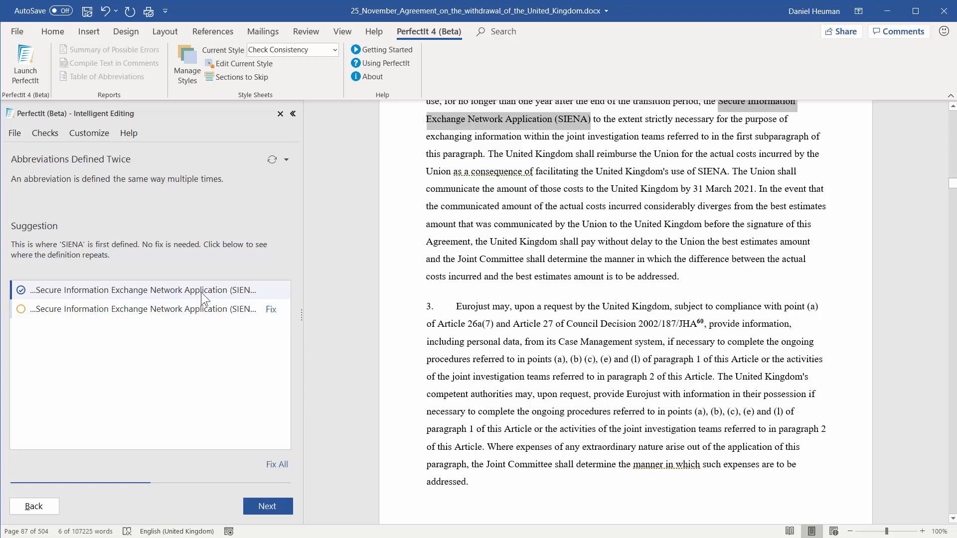
pyautogui.click(209, 311)
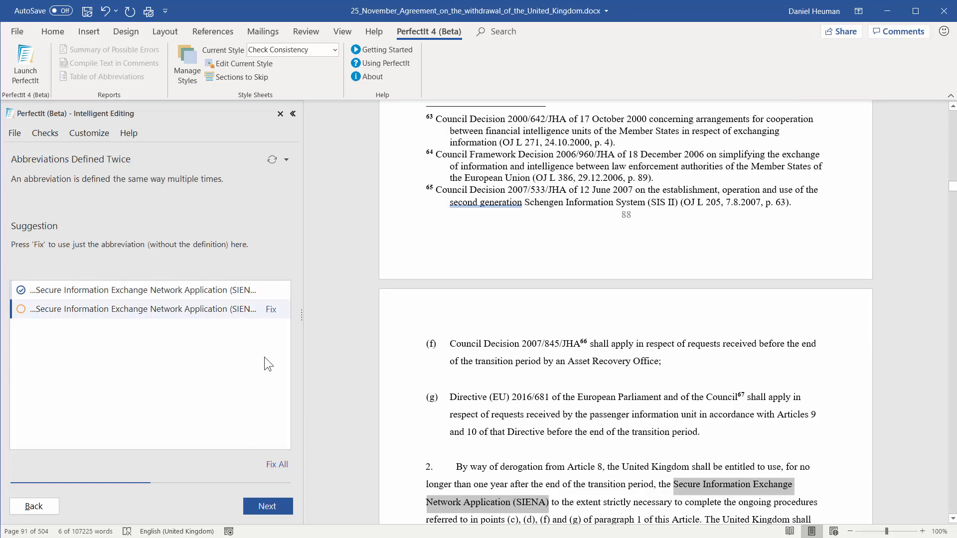
pyautogui.click(273, 309)
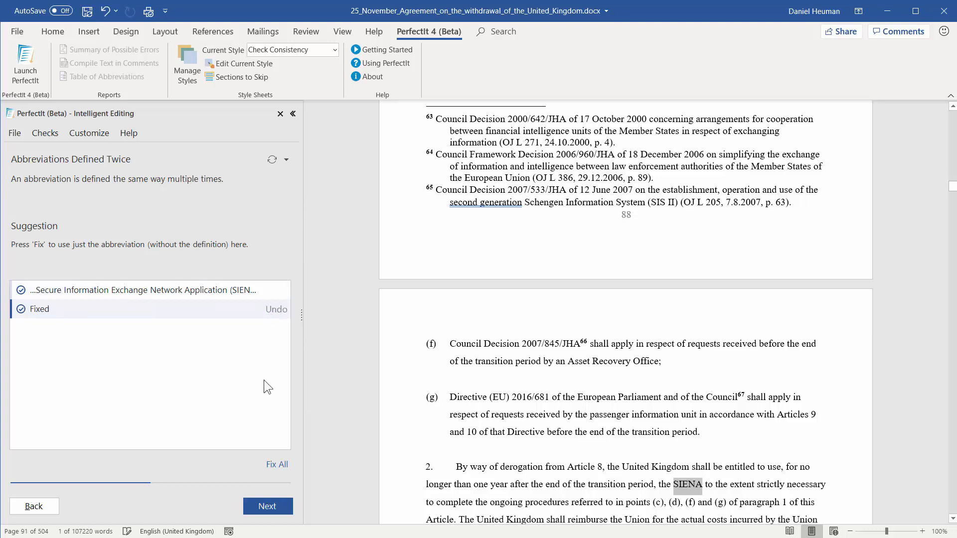
pyautogui.click(280, 505)
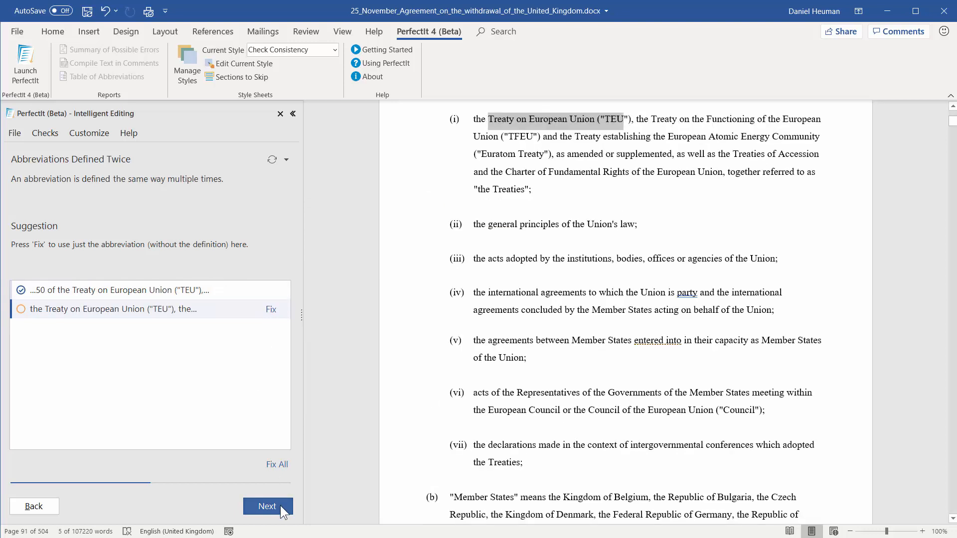
pyautogui.click(280, 506)
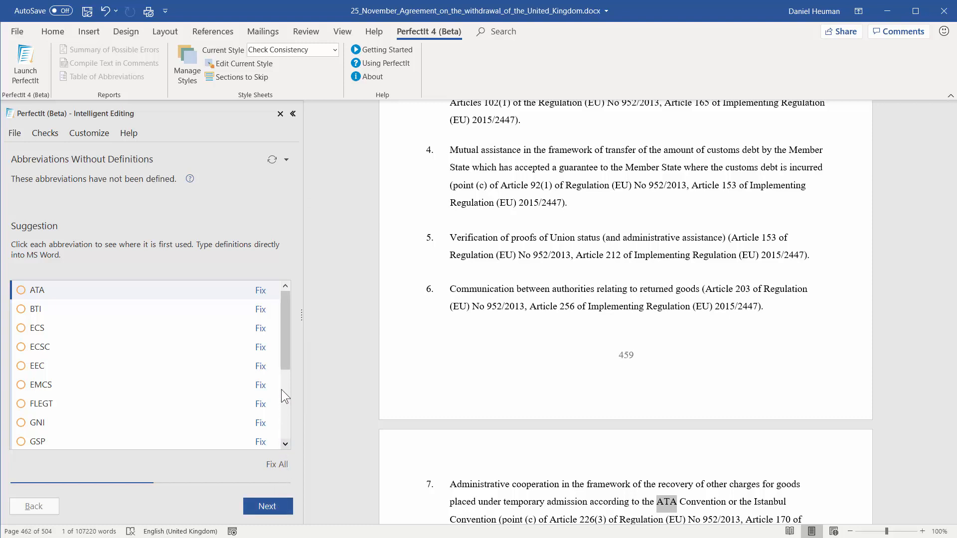
# Examine where EEC, FLEGT, ATA and ECS are first used in the Abbreviations Without Definitions check, leaving them undefined.
pyautogui.moveTo(287, 360); pyautogui.dragTo(300, 345)
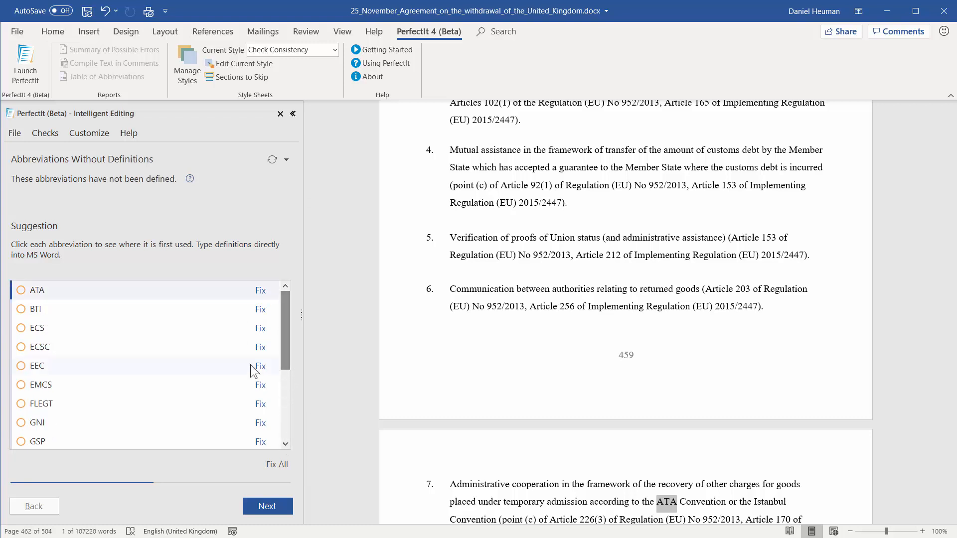
pyautogui.click(147, 368)
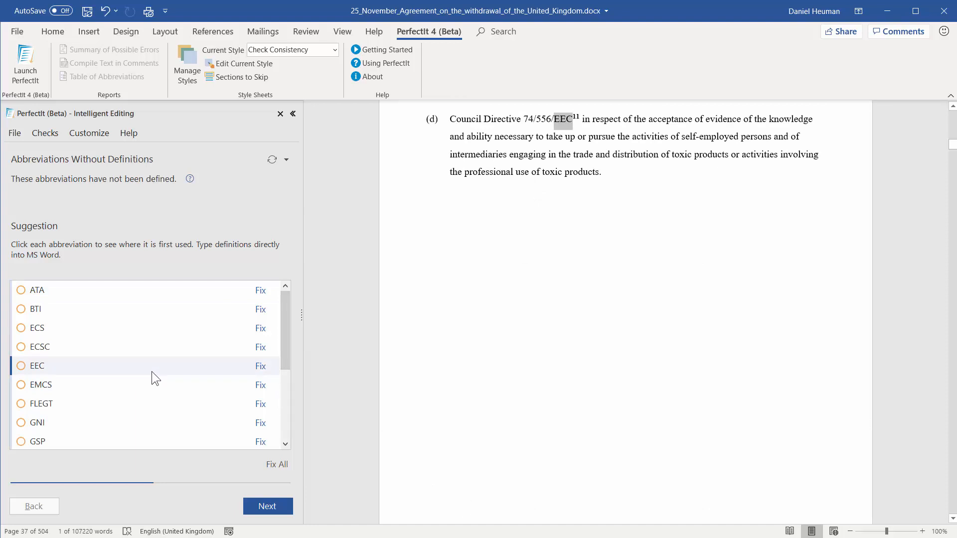
pyautogui.click(167, 405)
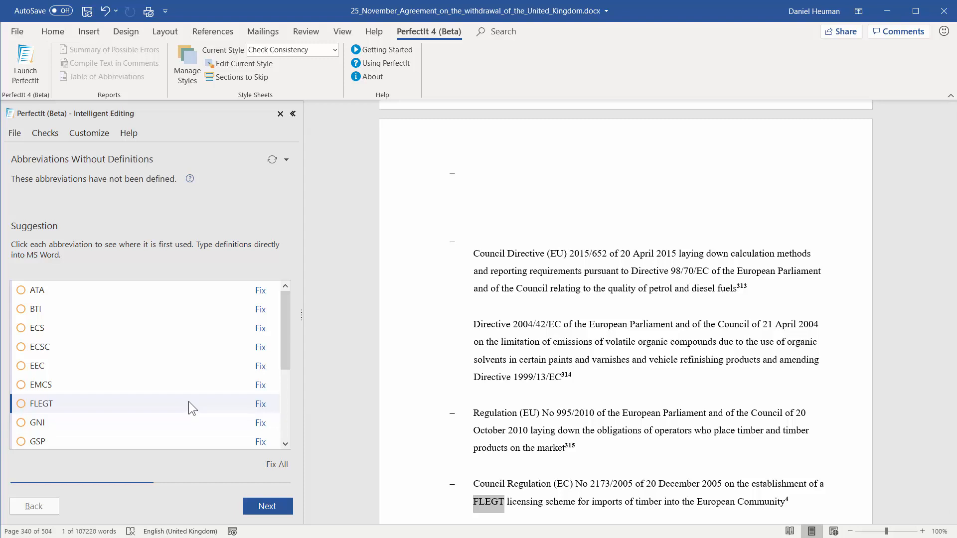
pyautogui.click(150, 291)
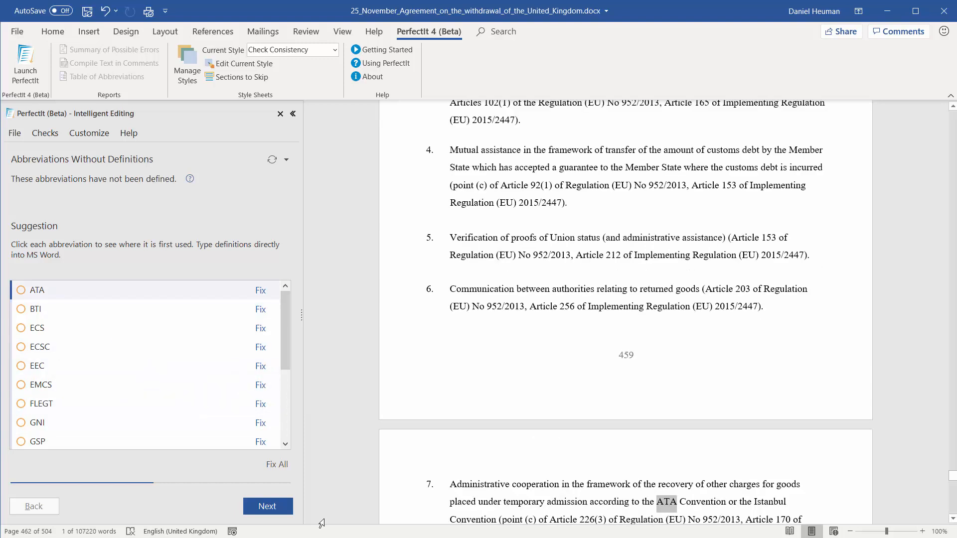
pyautogui.click(154, 328)
pyautogui.click(279, 511)
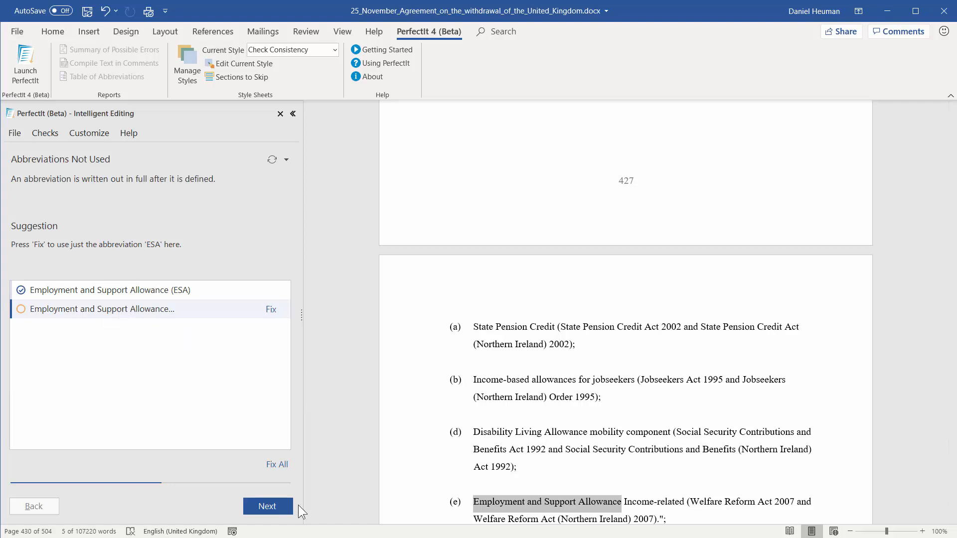
# Skip the Employment and Support Allowance suggestion, and review the "European Central Bank" occurrences, shortening only the one ending "Banks and of the European Central Bank" to "ECB".
pyautogui.click(279, 502)
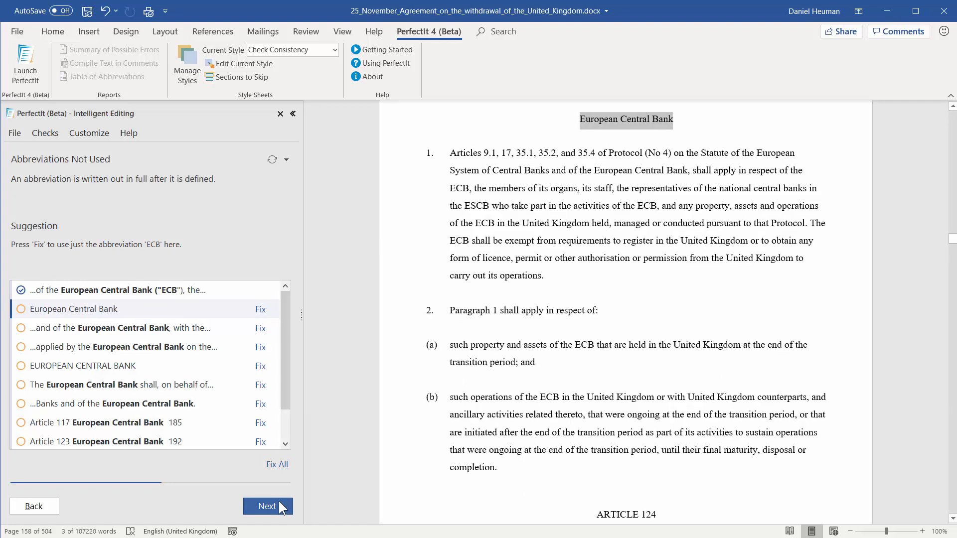
pyautogui.click(119, 291)
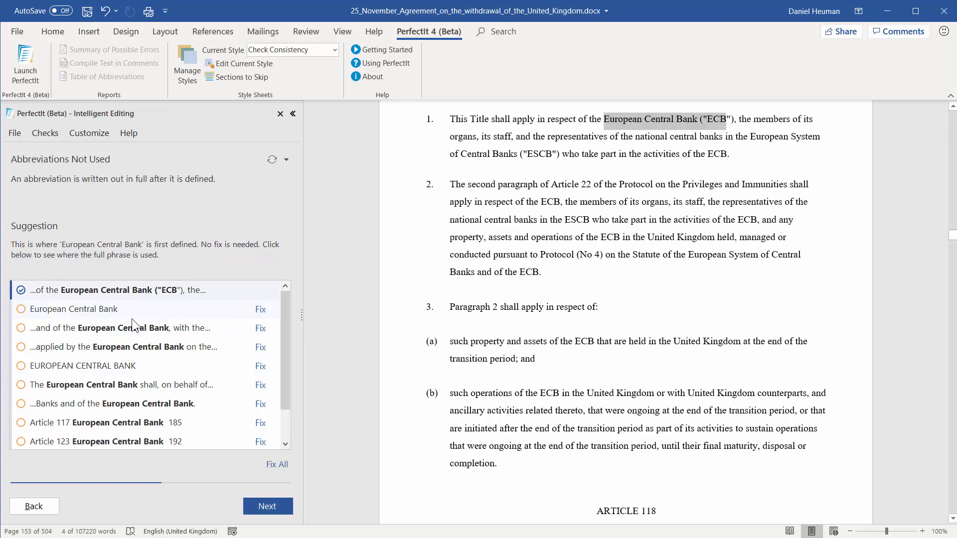
pyautogui.click(115, 310)
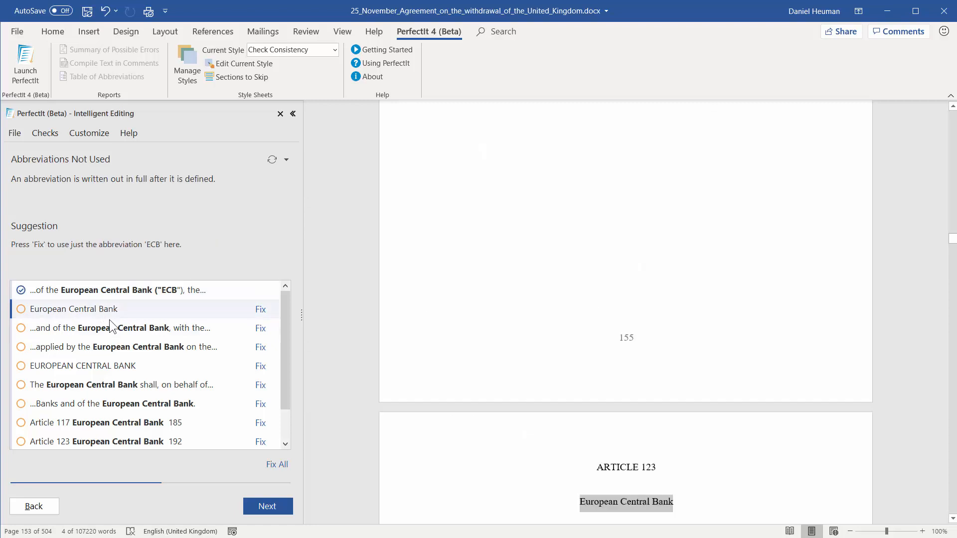
pyautogui.click(122, 328)
pyautogui.click(116, 346)
pyautogui.click(105, 366)
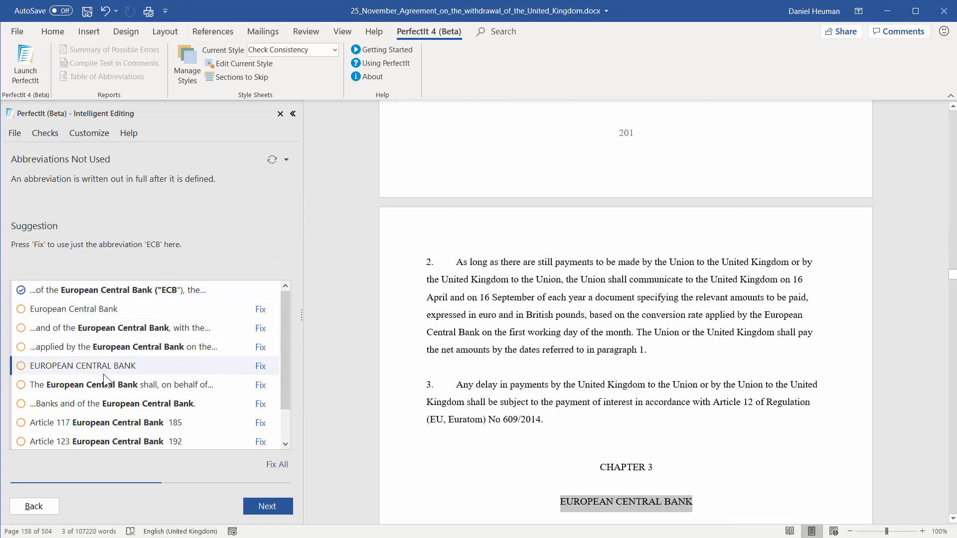
pyautogui.click(112, 387)
pyautogui.click(115, 406)
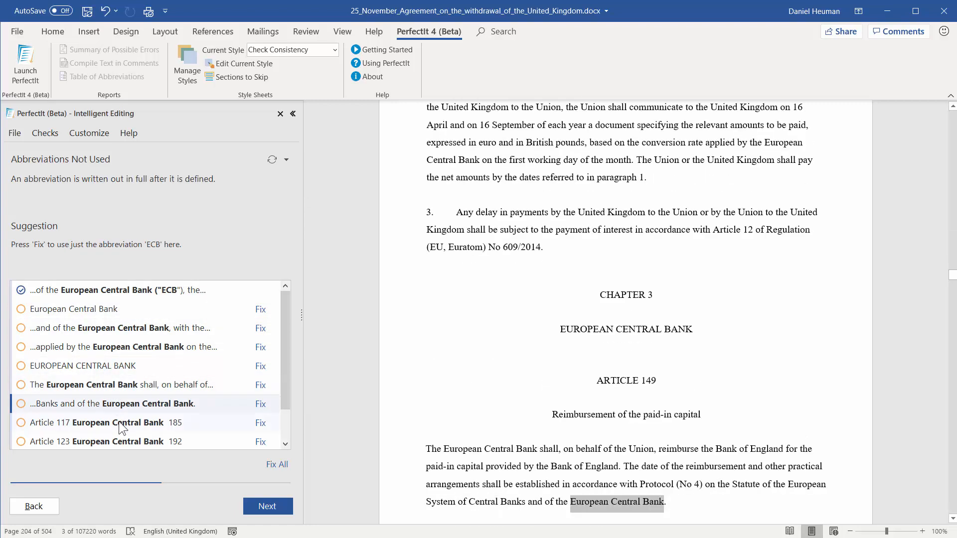
pyautogui.click(118, 423)
pyautogui.click(123, 403)
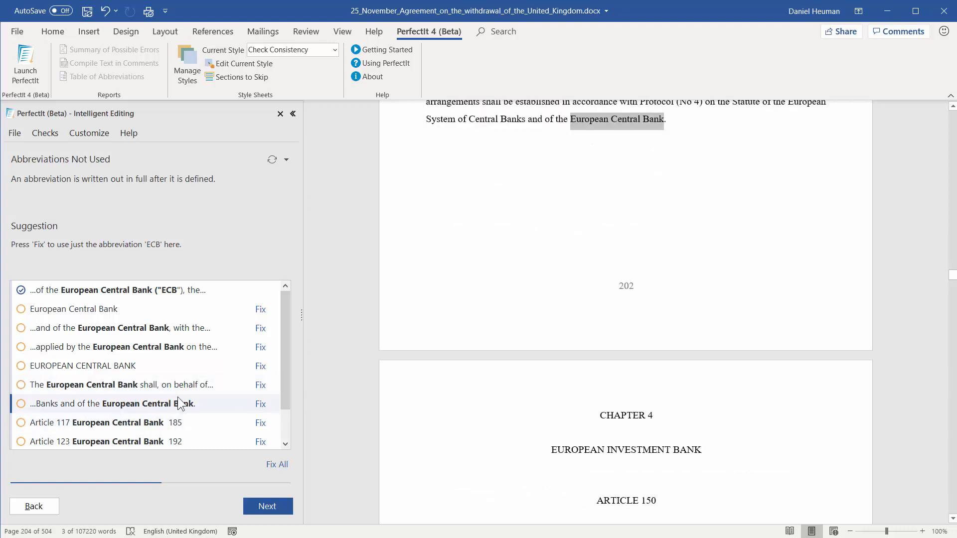
pyautogui.click(260, 404)
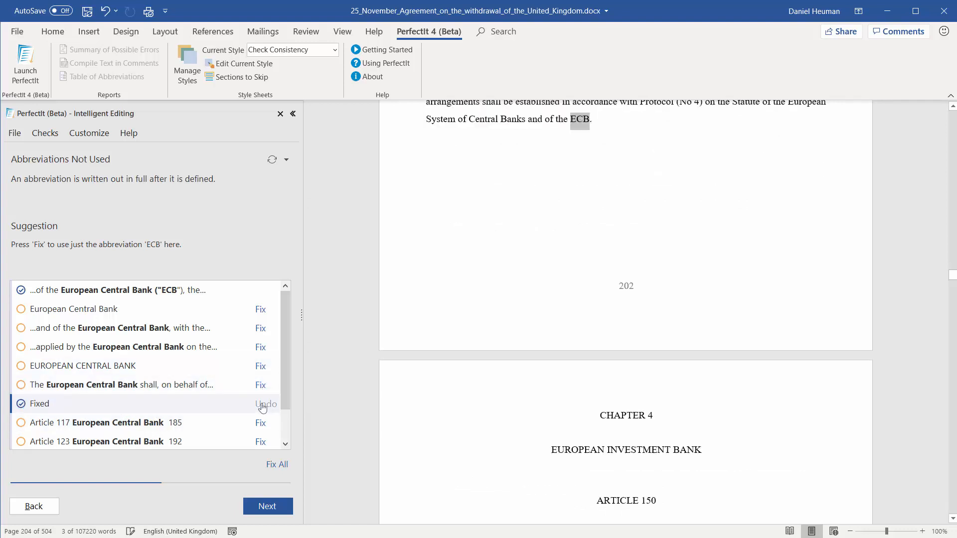
# Shorten "European Central Bank" to "ECB" in the "applied by the" and "and of the … with the" occurrences, leaving headings and contents entries spelled out.
pyautogui.click(158, 346)
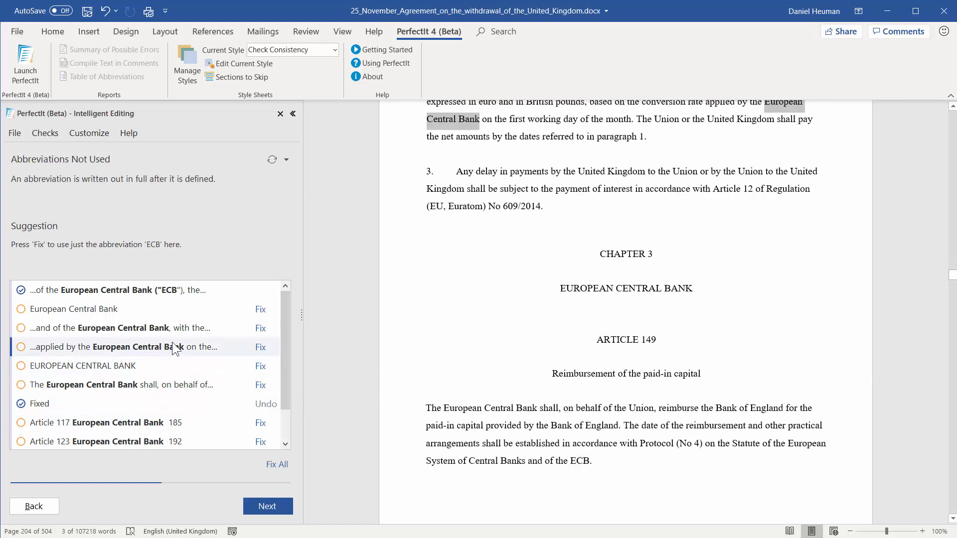
pyautogui.click(261, 347)
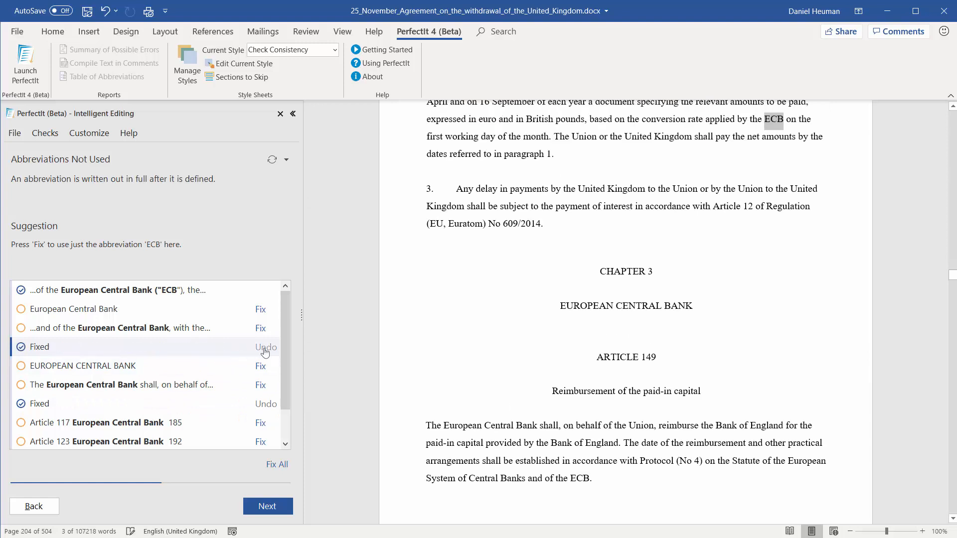
pyautogui.click(207, 331)
pyautogui.click(261, 328)
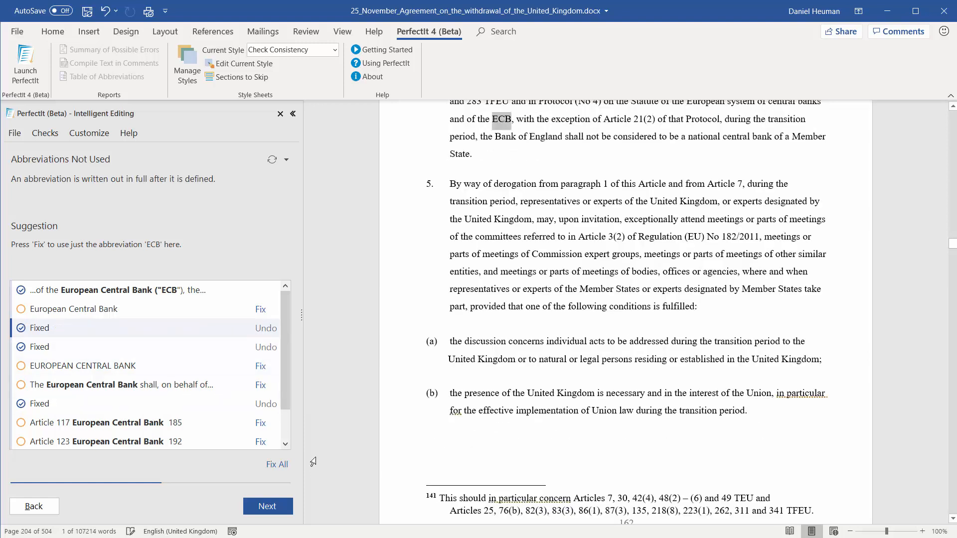
pyautogui.click(288, 425)
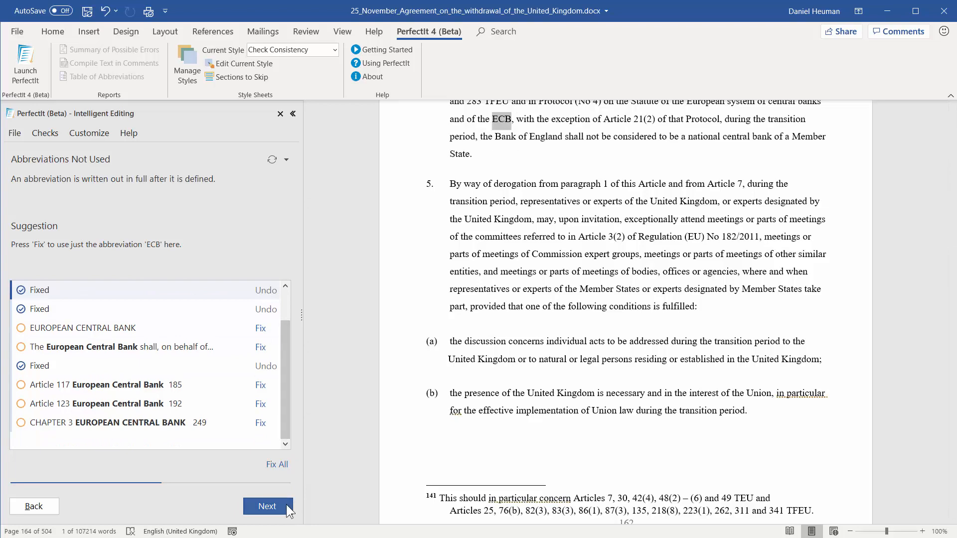
# Pass over the Abbreviations Not Used suggestions for EIB and TEU without fixes and continue to Abbreviations Used Only Once.
pyautogui.click(286, 504)
pyautogui.click(276, 502)
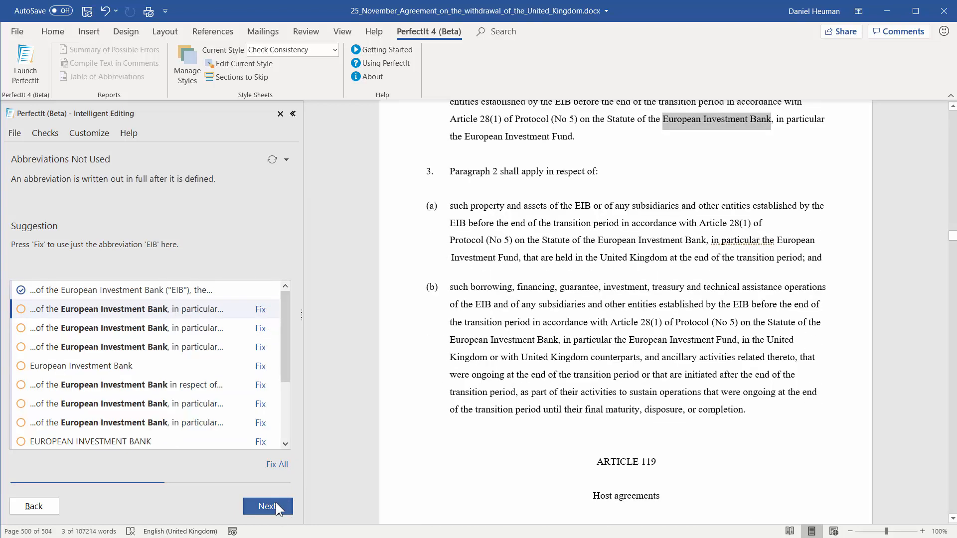
pyautogui.click(277, 502)
pyautogui.click(277, 503)
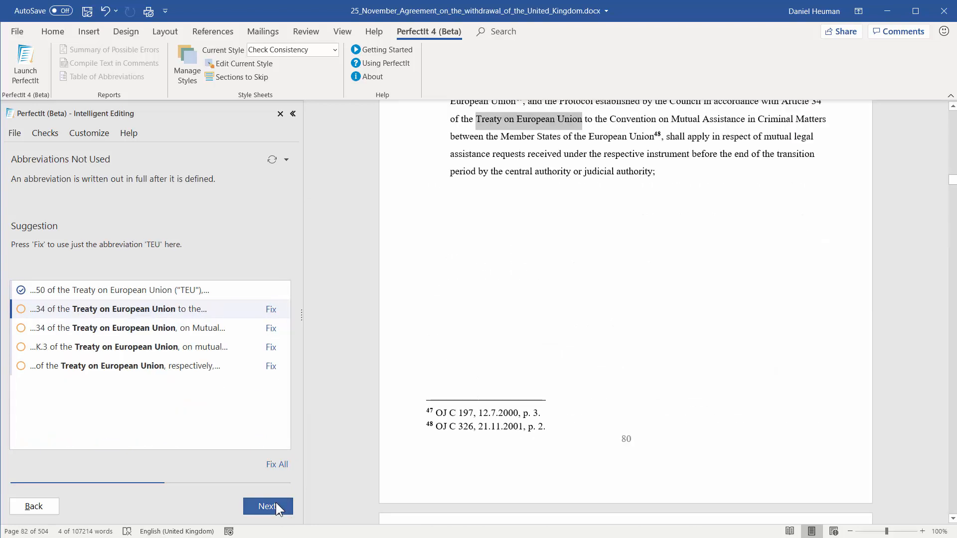
pyautogui.click(276, 503)
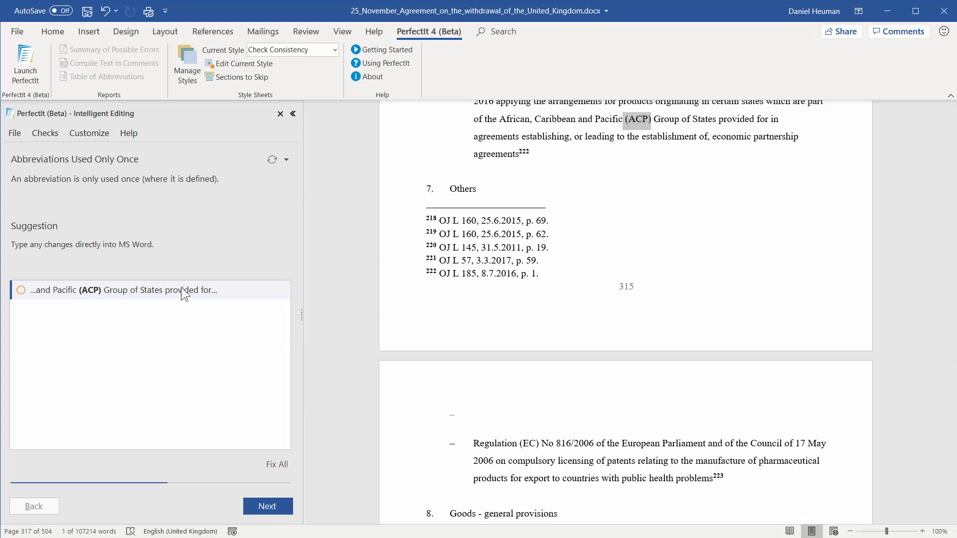
# Delete the once-used abbreviation "(ACP)" after "African, Caribbean and Pacific" in the document text and continue to the next check.
pyautogui.click(654, 125)
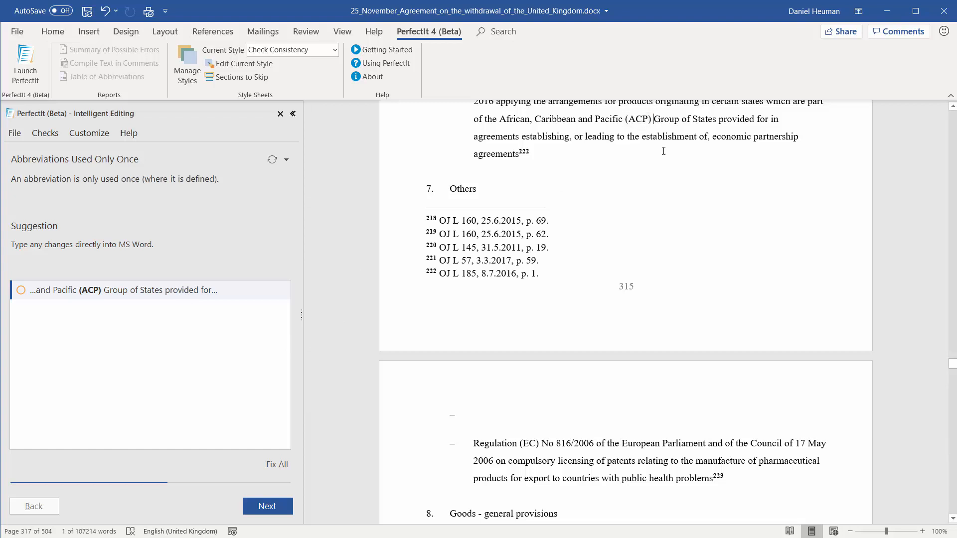
pyautogui.press('BackSpace')
pyautogui.press('BackSpace')
pyautogui.press('BackSpace')
pyautogui.press('BackSpace')
pyautogui.press('BackSpace')
pyautogui.press('BackSpace')
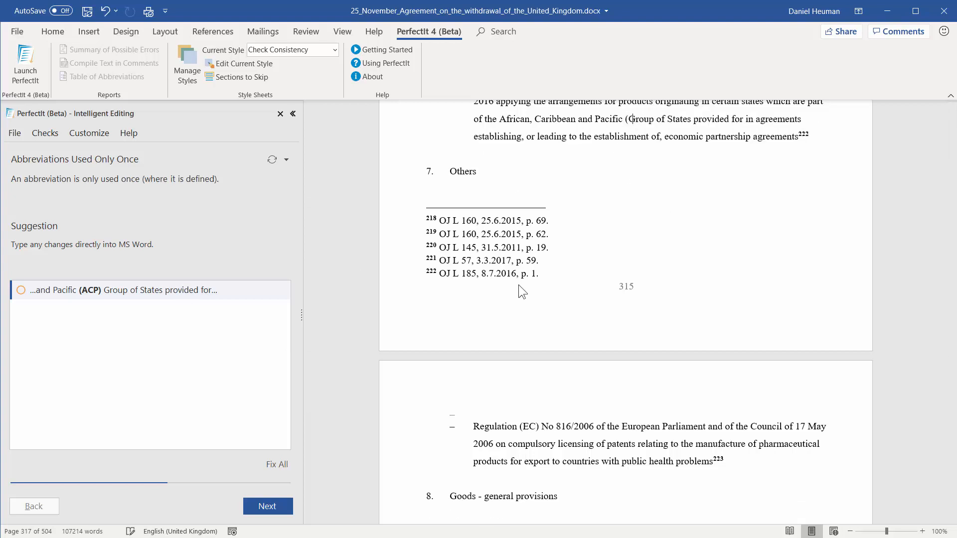
pyautogui.click(284, 504)
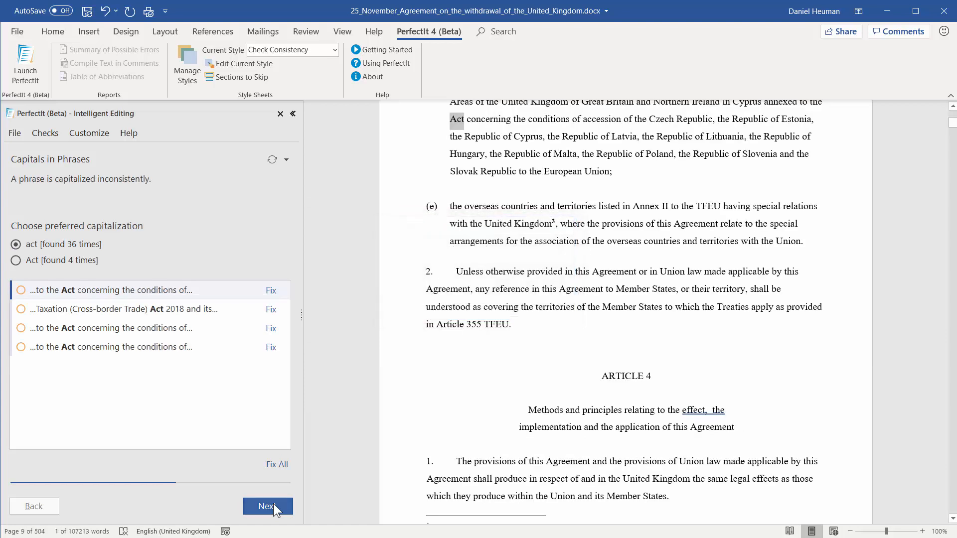
# Skip the "Act" capitalization suggestion and compare how "Annex" and "annex" are used in their listed locations, especially after "this".
pyautogui.click(273, 506)
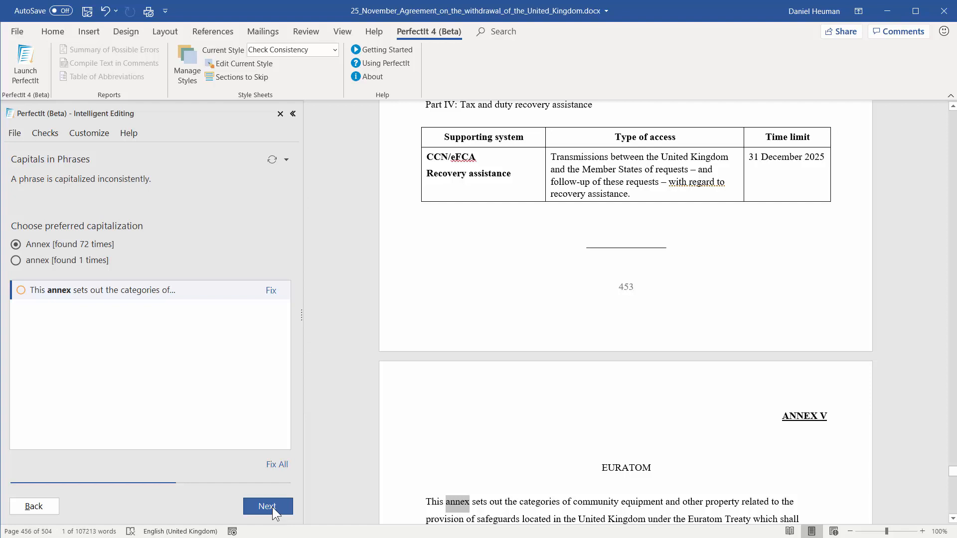
pyautogui.click(39, 264)
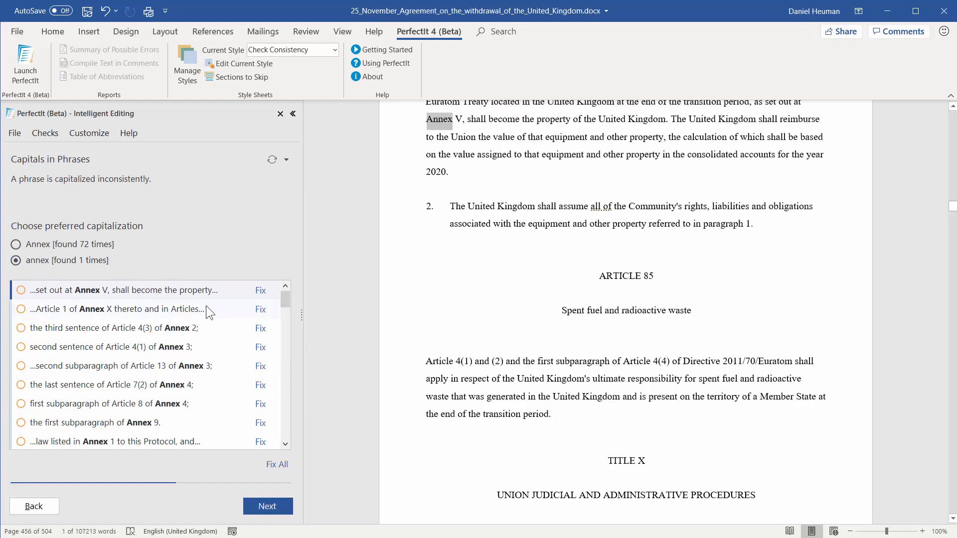
pyautogui.moveTo(285, 299); pyautogui.dragTo(284, 359)
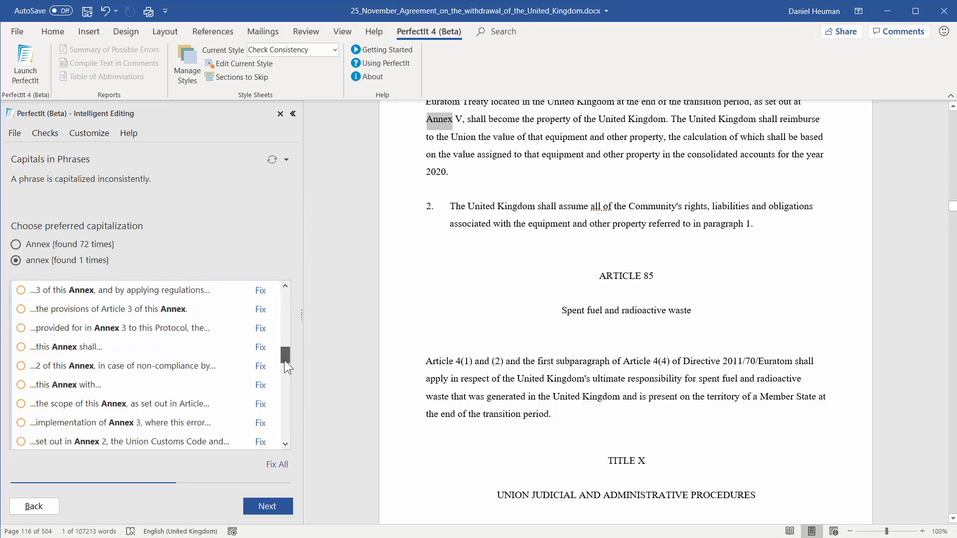
pyautogui.click(74, 348)
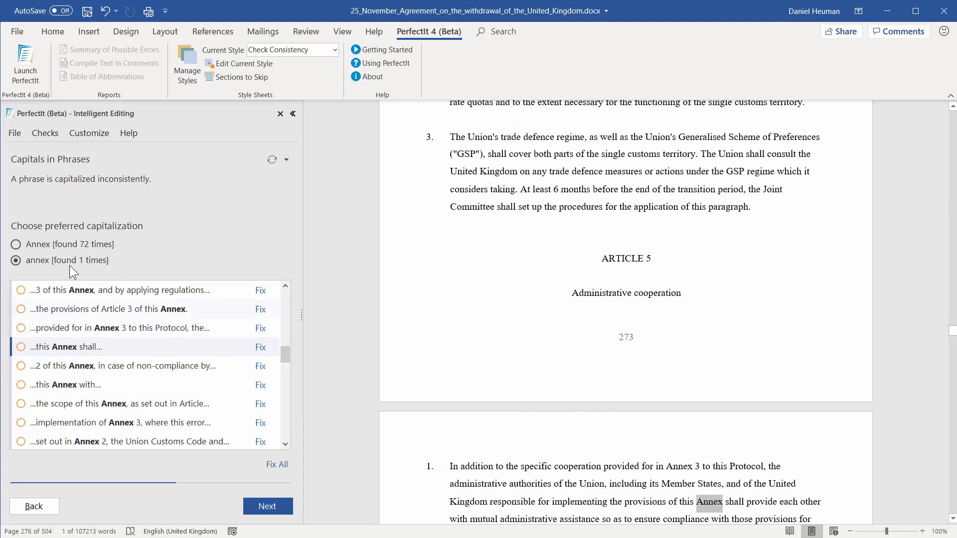
pyautogui.click(43, 243)
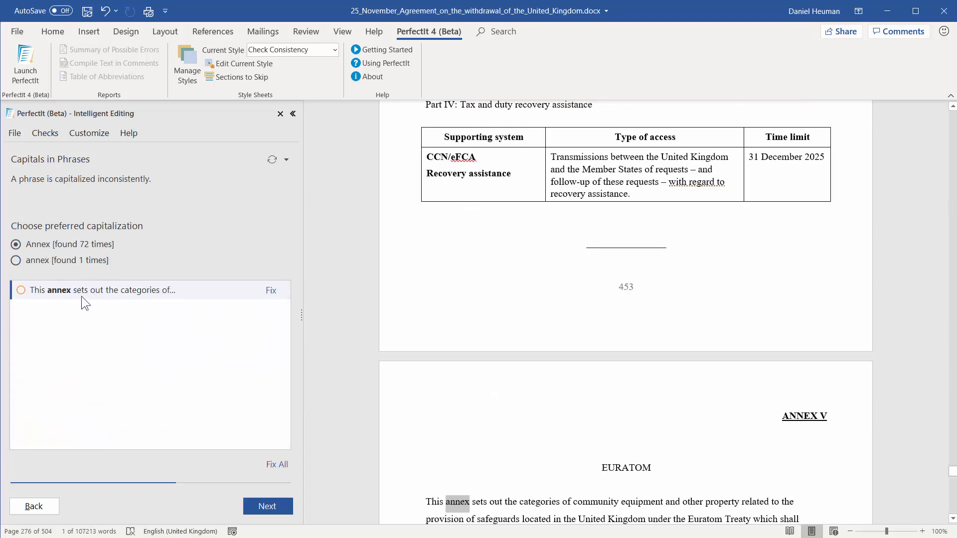
pyautogui.click(40, 261)
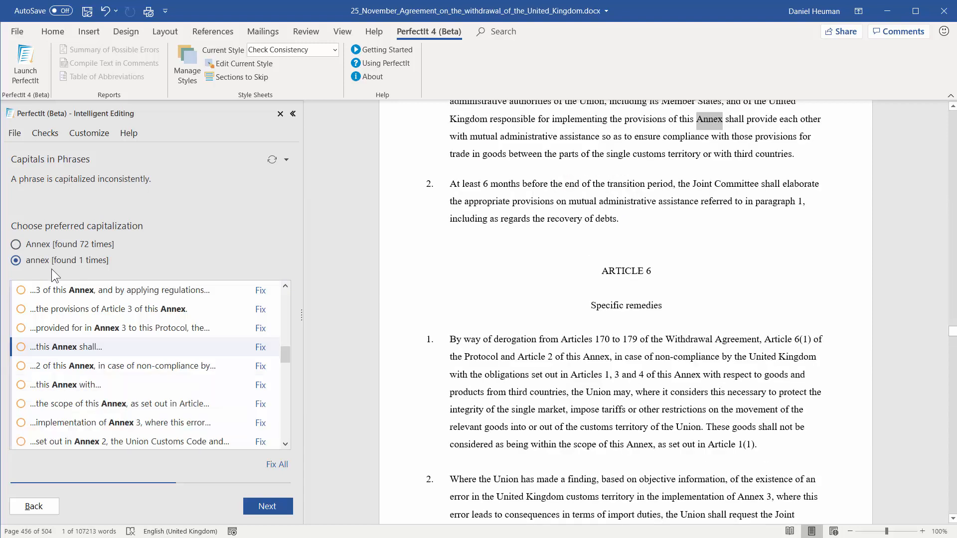
pyautogui.click(83, 370)
pyautogui.click(83, 387)
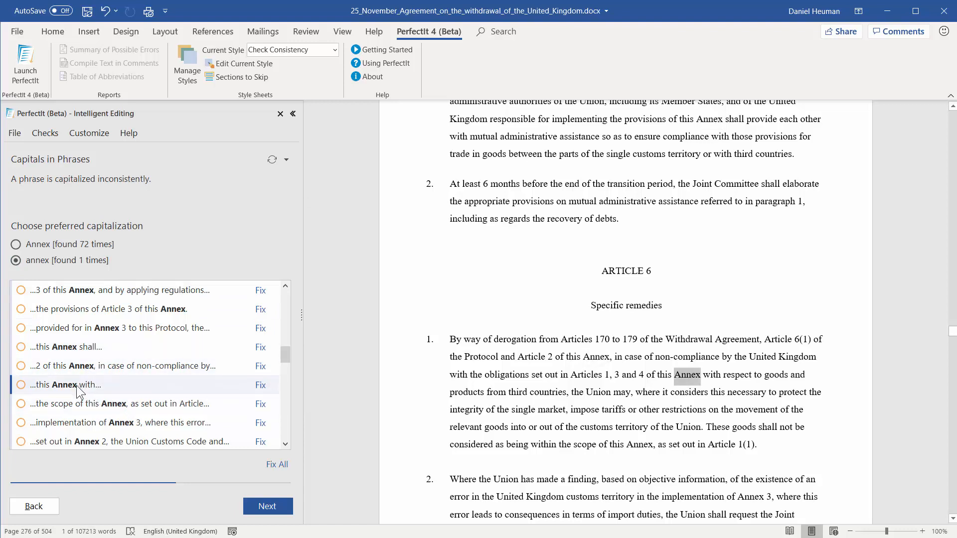
# Choose "Annex" as the preferred capitalization and fix the occurrence in "This annex sets out the categories of".
pyautogui.click(34, 244)
pyautogui.click(270, 291)
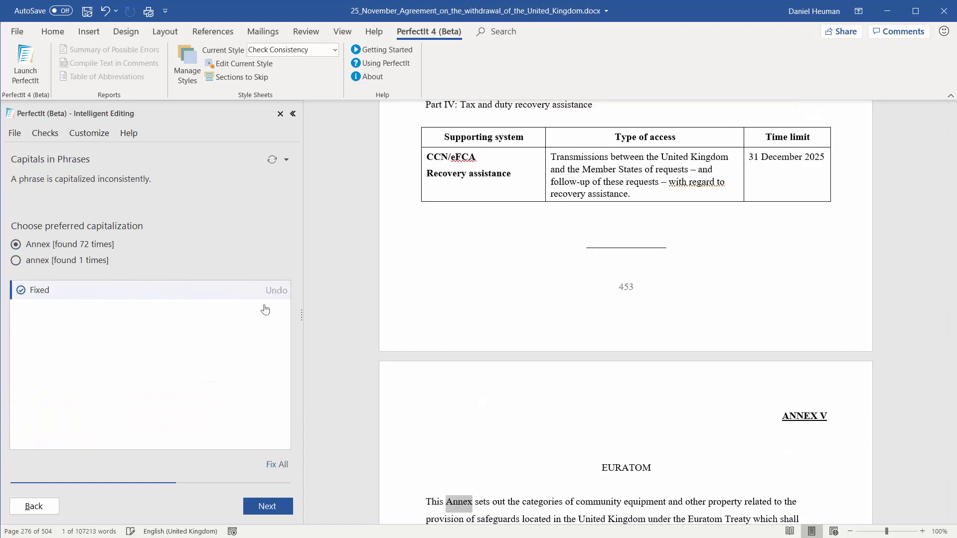
pyautogui.click(276, 506)
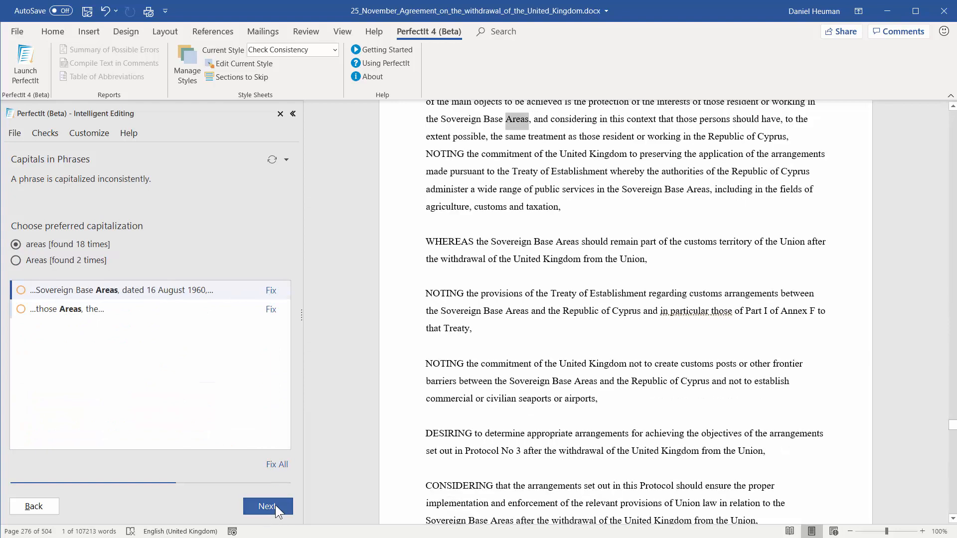
# Pass over the capitalization suggestions for "areas", "Arrangement" and "authority", continuing to "Common Agricultural Policy".
pyautogui.click(274, 505)
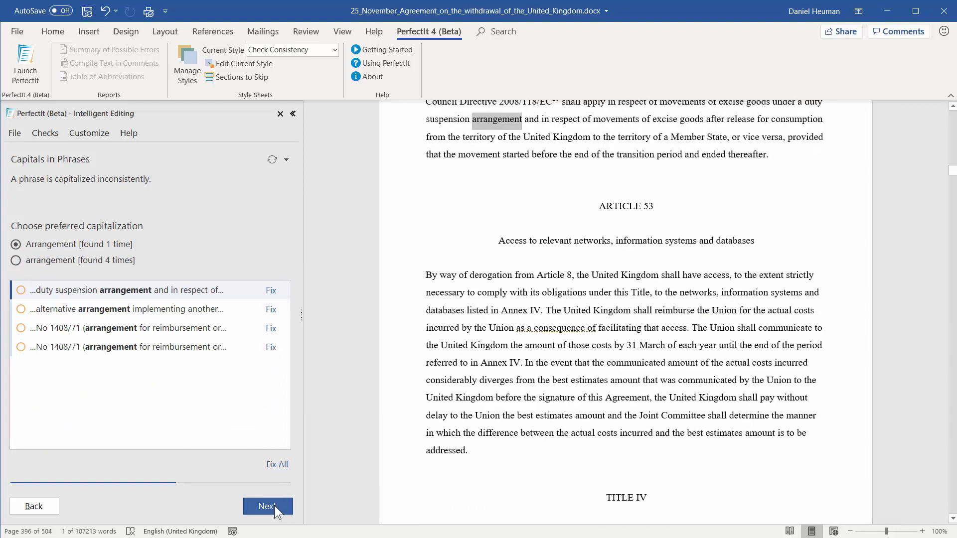
pyautogui.click(275, 506)
pyautogui.click(274, 506)
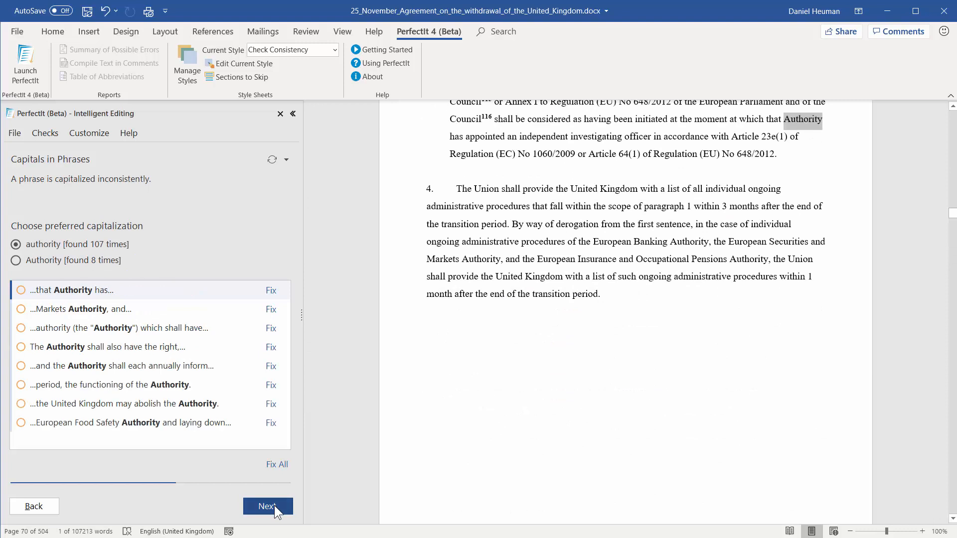
pyautogui.click(275, 506)
pyautogui.click(277, 508)
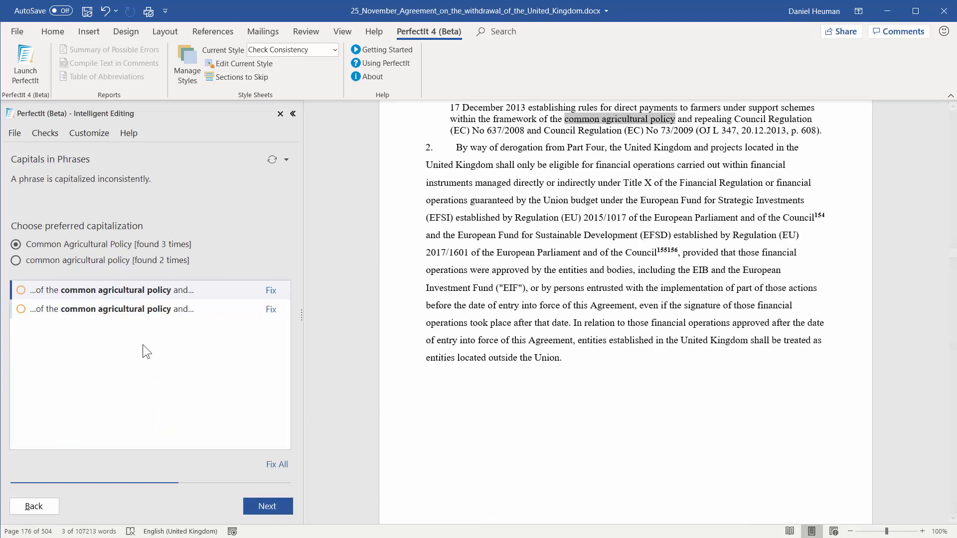
# Compare both capitalizations of "Common Agricultural Policy" and change the two lowercase occurrences to the capitalized form.
pyautogui.click(57, 260)
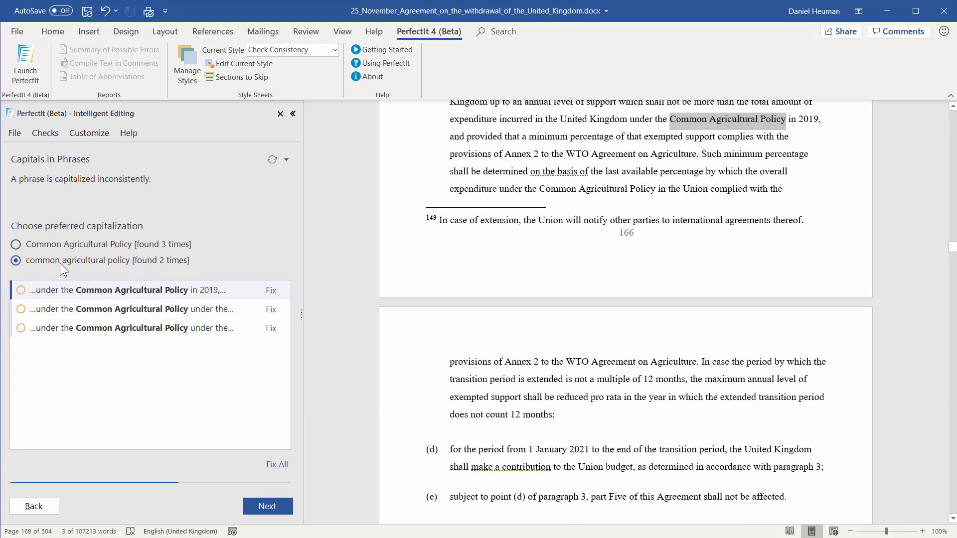
pyautogui.click(87, 244)
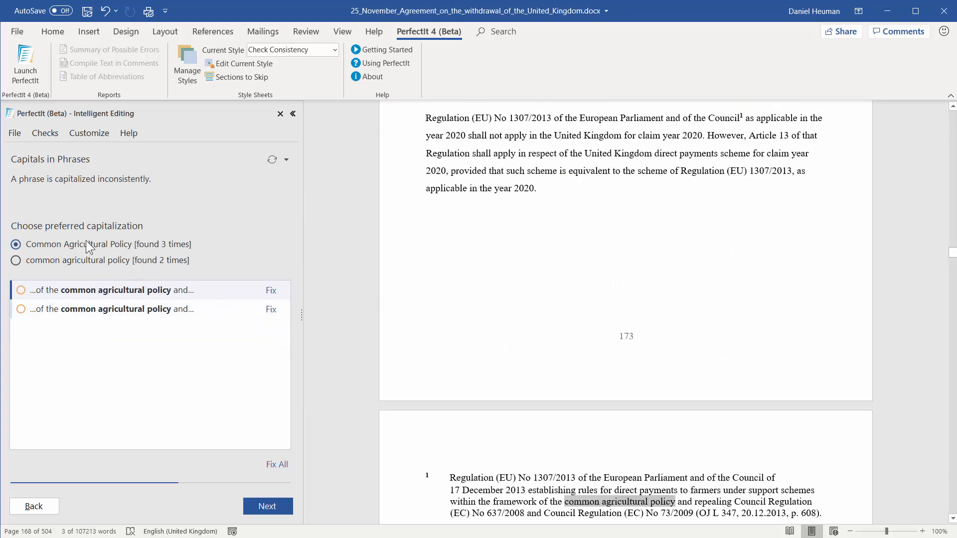
pyautogui.click(271, 290)
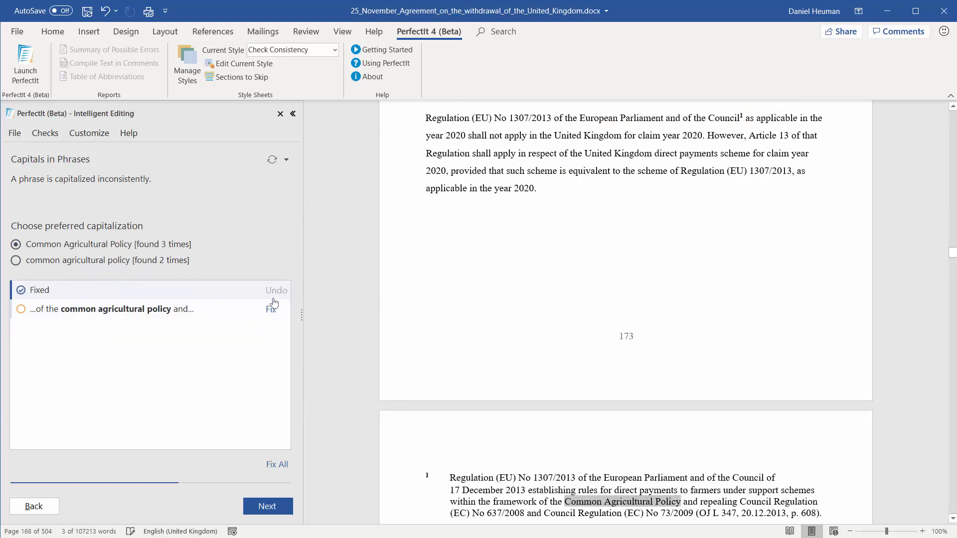
pyautogui.click(273, 312)
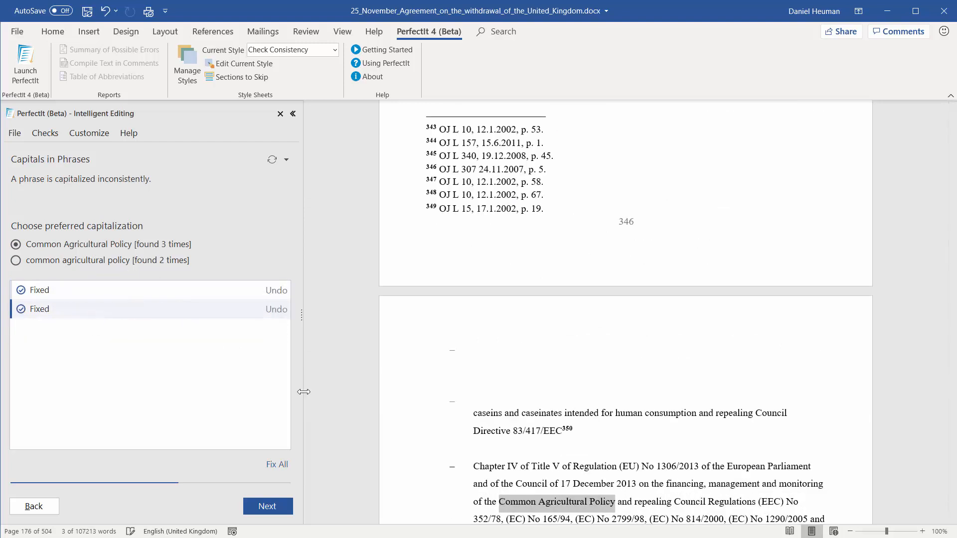
# Go to the Comments Left in the Text check and examine both "Annex X" mentions against the nearby "Annex VIII", leaving them as they are.
pyautogui.click(289, 159)
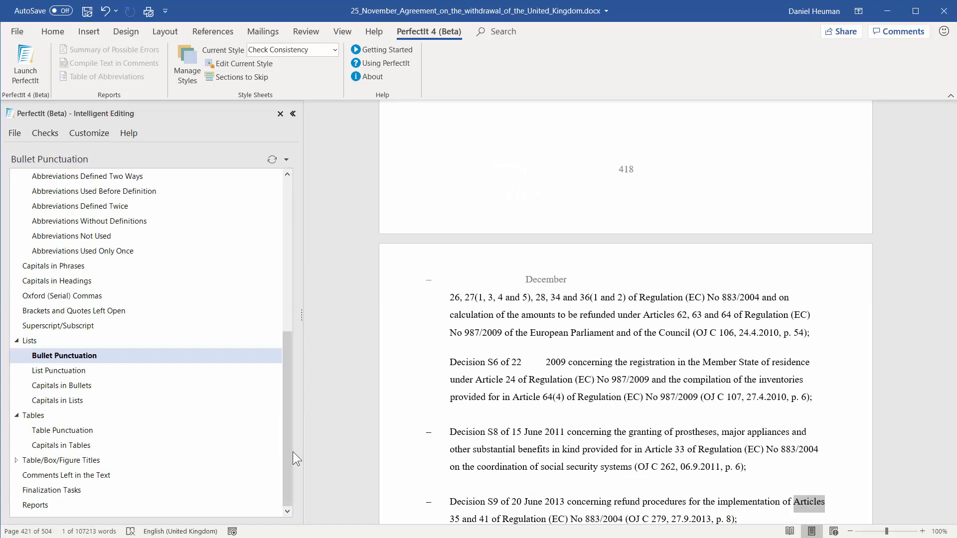
pyautogui.click(107, 473)
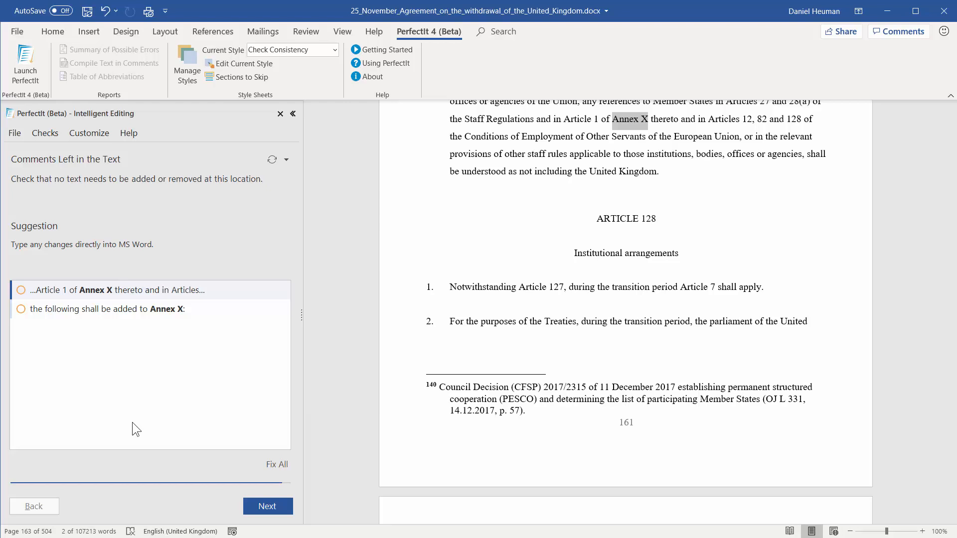
pyautogui.click(160, 309)
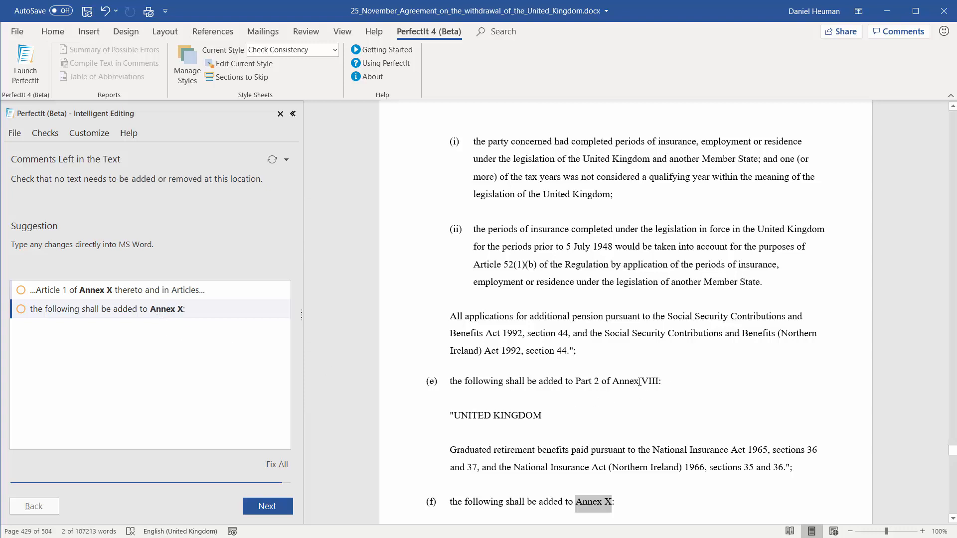
pyautogui.moveTo(648, 382); pyautogui.dragTo(663, 383)
pyautogui.click(651, 511)
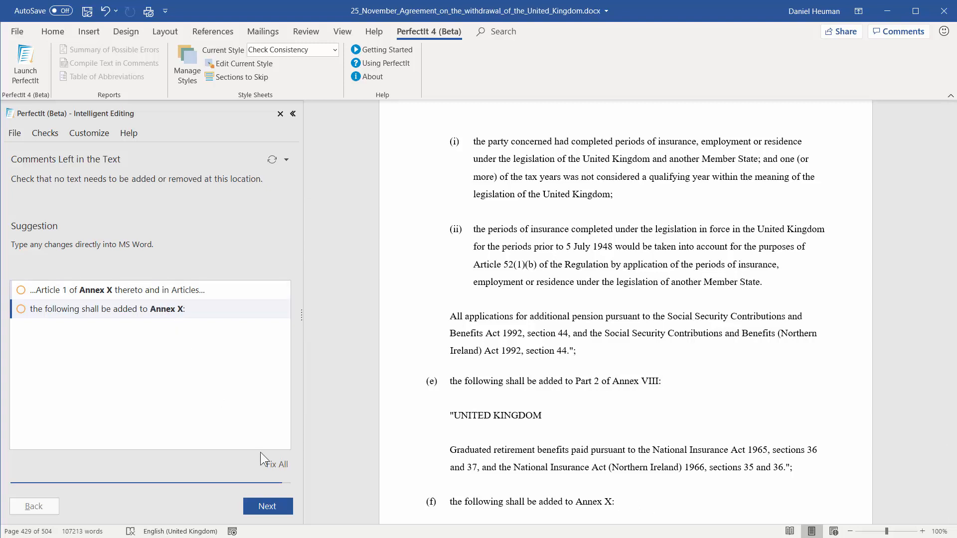
pyautogui.click(281, 505)
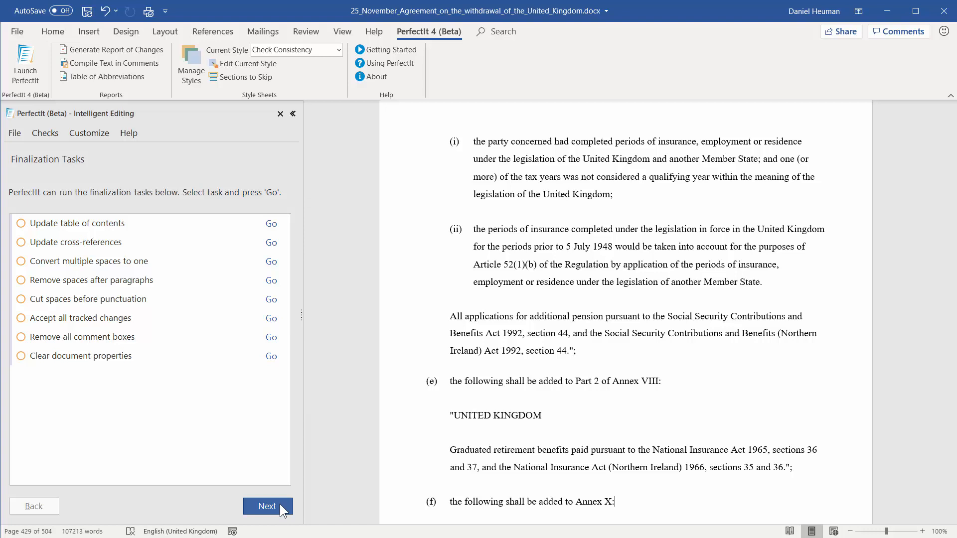
# Bypass the finalization tasks, run the Table of Abbreviations report, and close it after viewing.
pyautogui.click(279, 504)
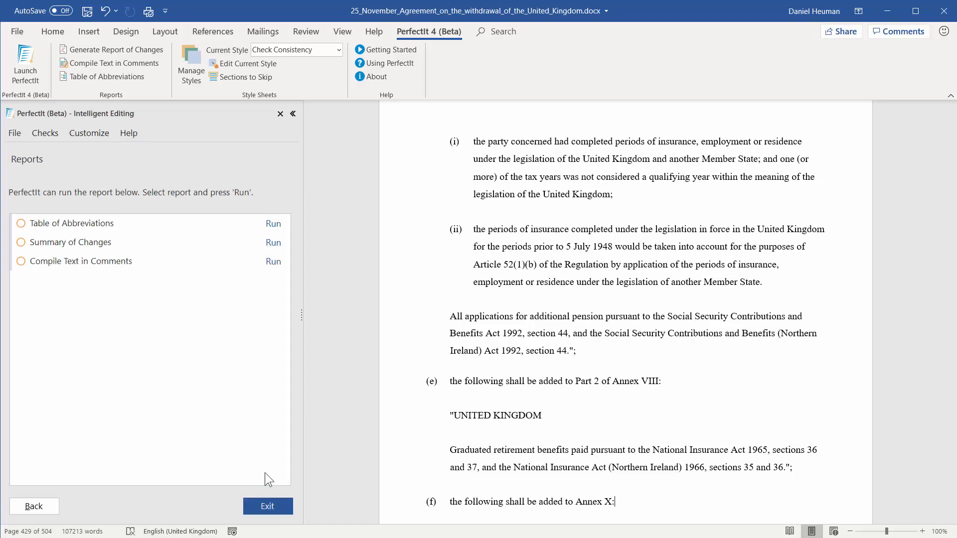
pyautogui.click(273, 224)
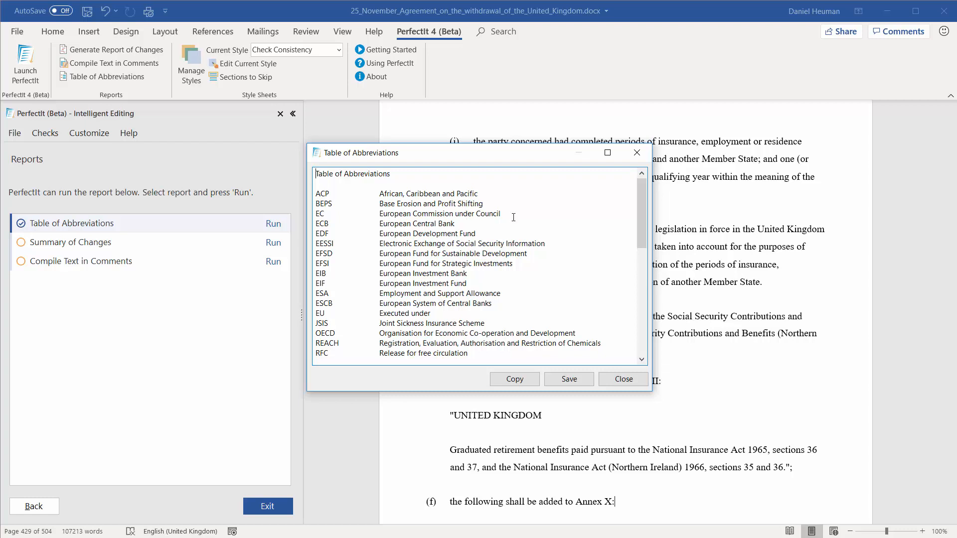
pyautogui.click(624, 379)
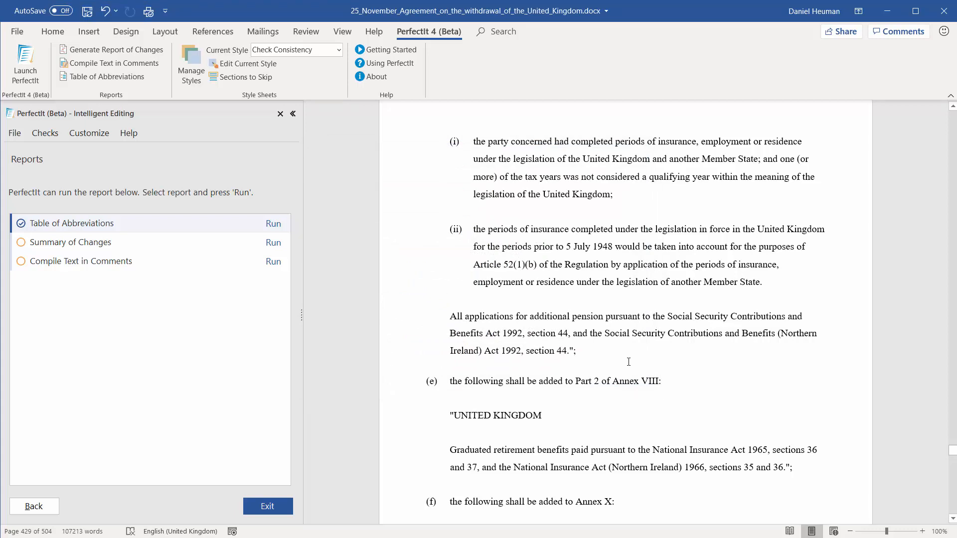
# Return from the final reports to the Hyphenation of Phrases check.
pyautogui.click(46, 134)
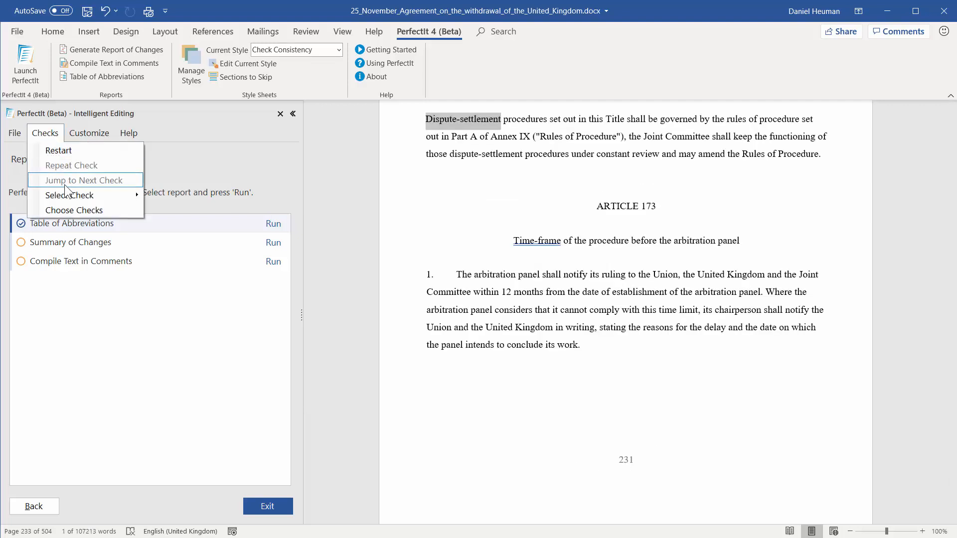
pyautogui.moveTo(66, 195)
pyautogui.moveTo(205, 174)
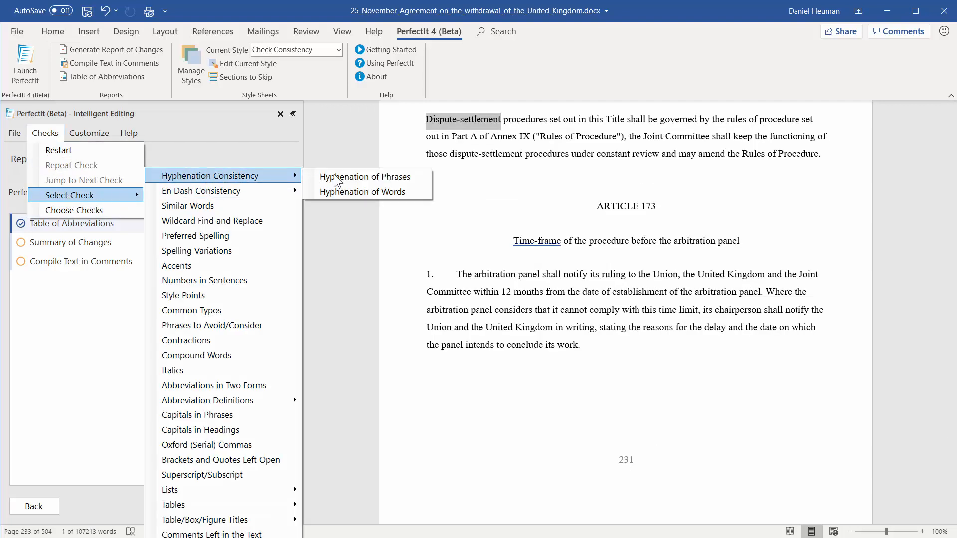
pyautogui.click(369, 174)
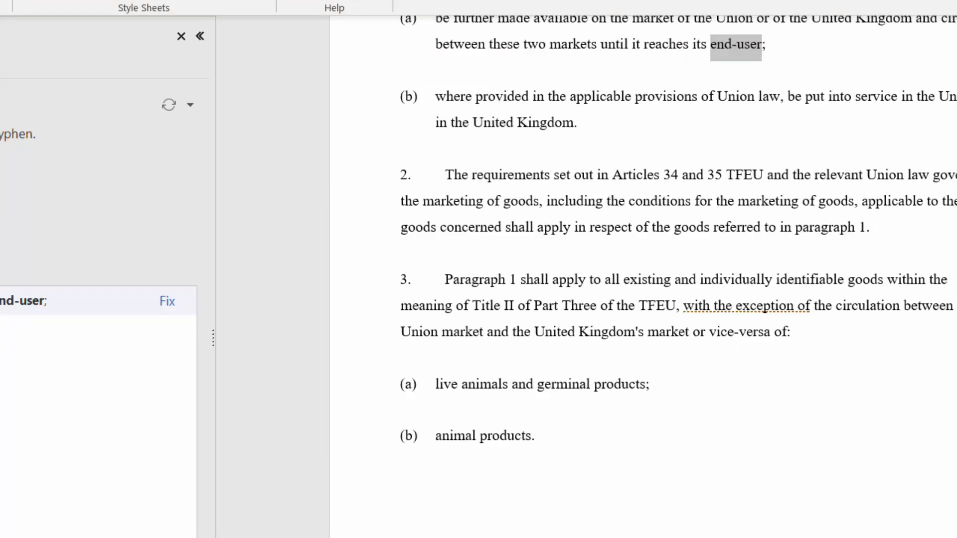
# Make My Style always prefer "end-user" over "end user", and view the stored preference in the Style Sheet Editor.
pyautogui.click(0, 225)
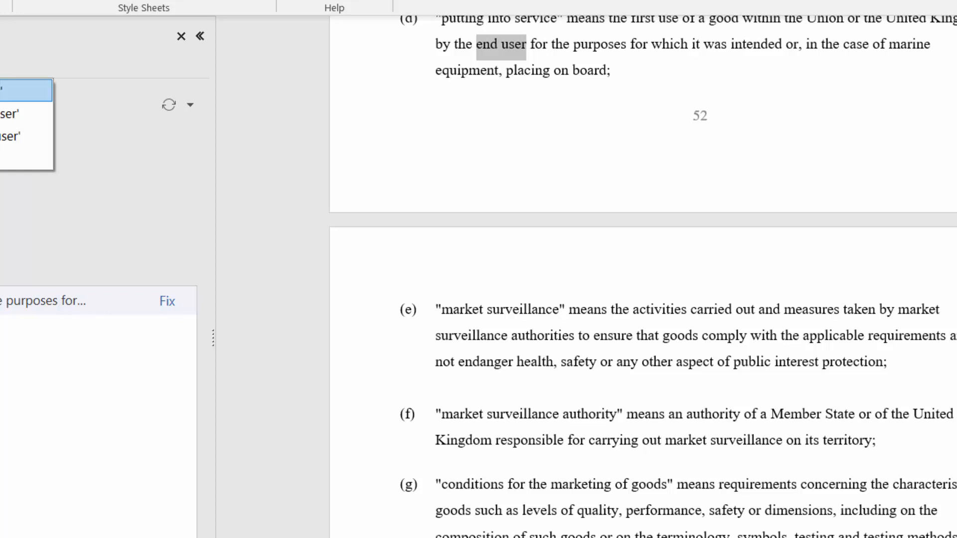
pyautogui.click(28, 138)
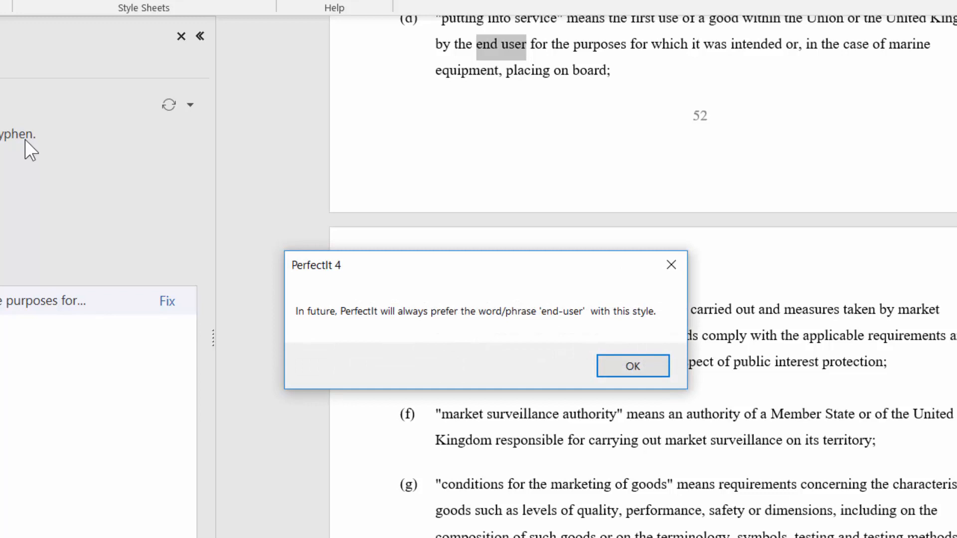
pyautogui.click(613, 369)
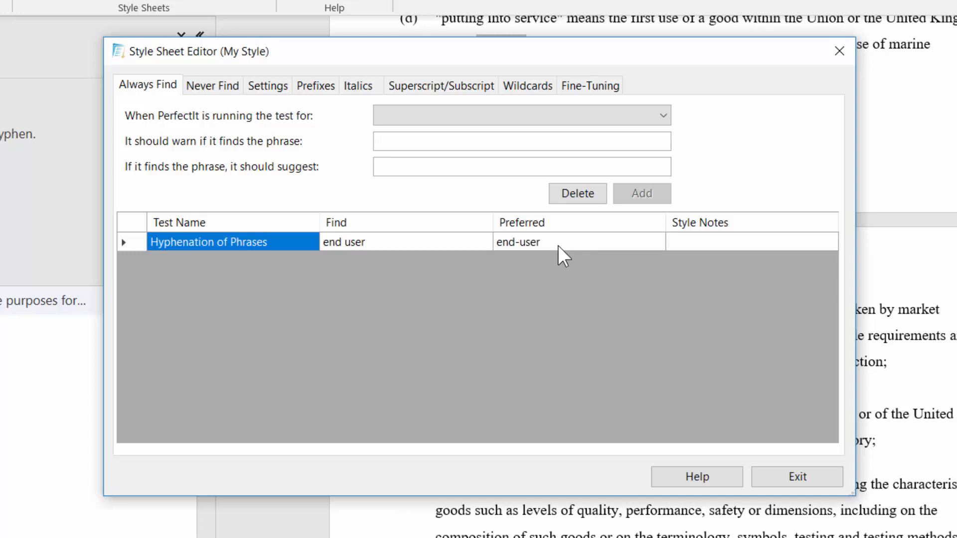
pyautogui.click(838, 51)
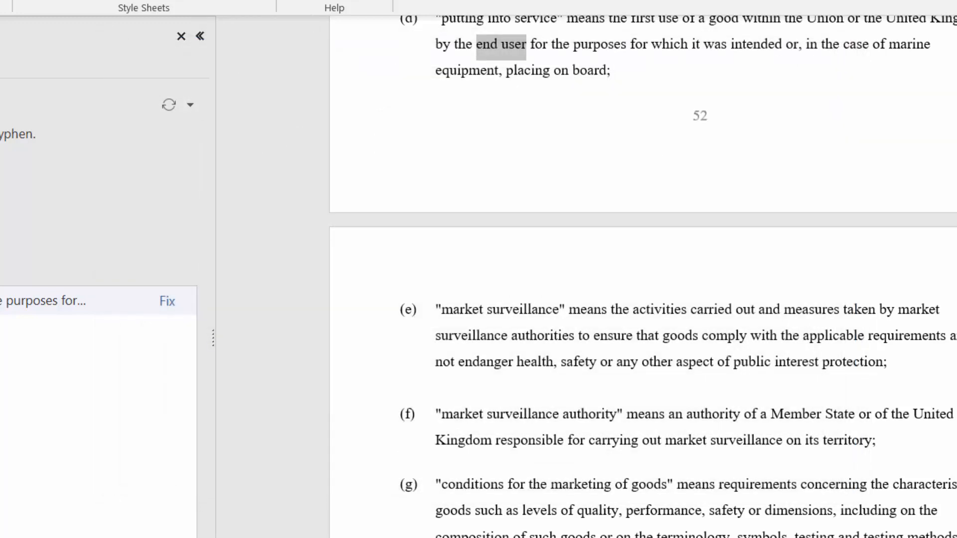
# Switch the current style to European Union Style and rerun the checks on the agreement with it.
pyautogui.click(280, 1)
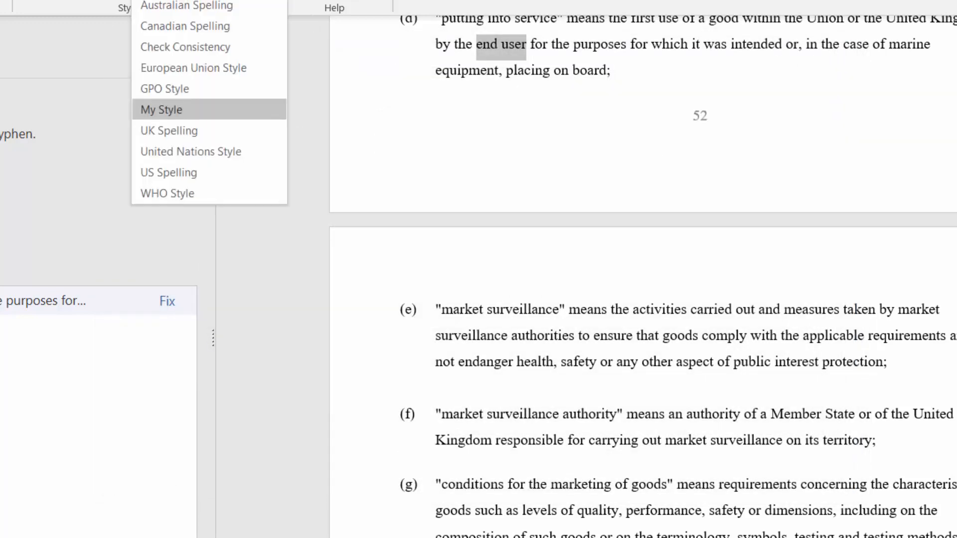
pyautogui.click(216, 64)
pyautogui.click(629, 375)
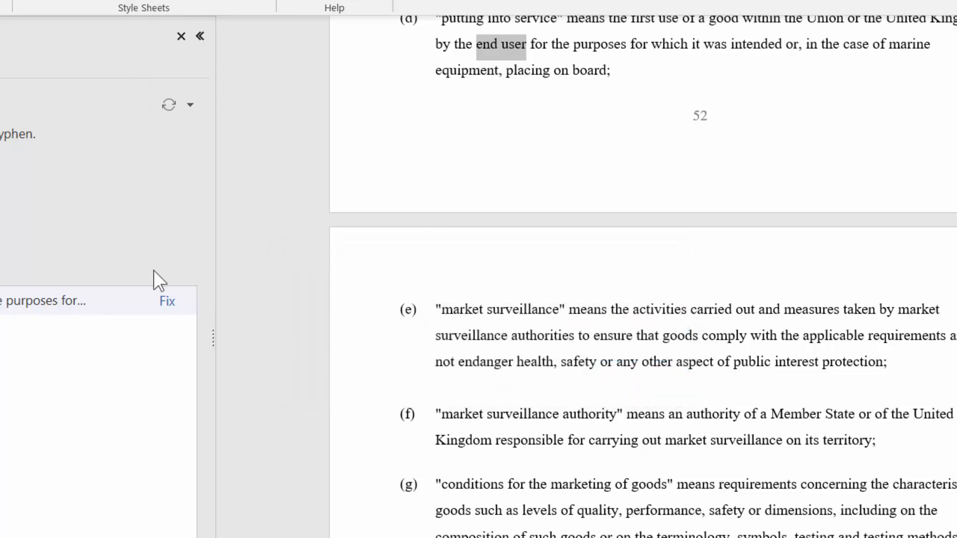
pyautogui.click(168, 105)
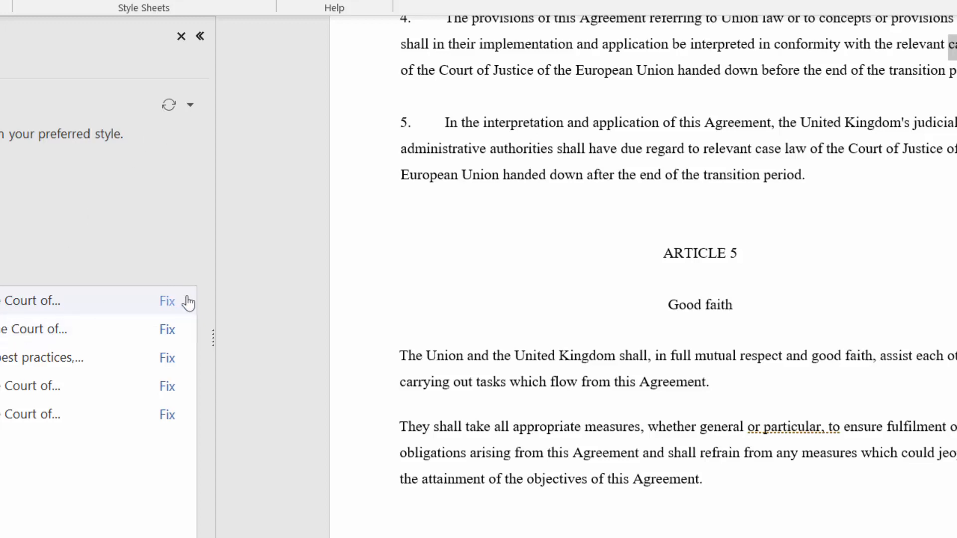
# Change all five listed occurrences of "case law" to the preferred hyphenated form "case-law".
pyautogui.click(169, 302)
pyautogui.click(169, 330)
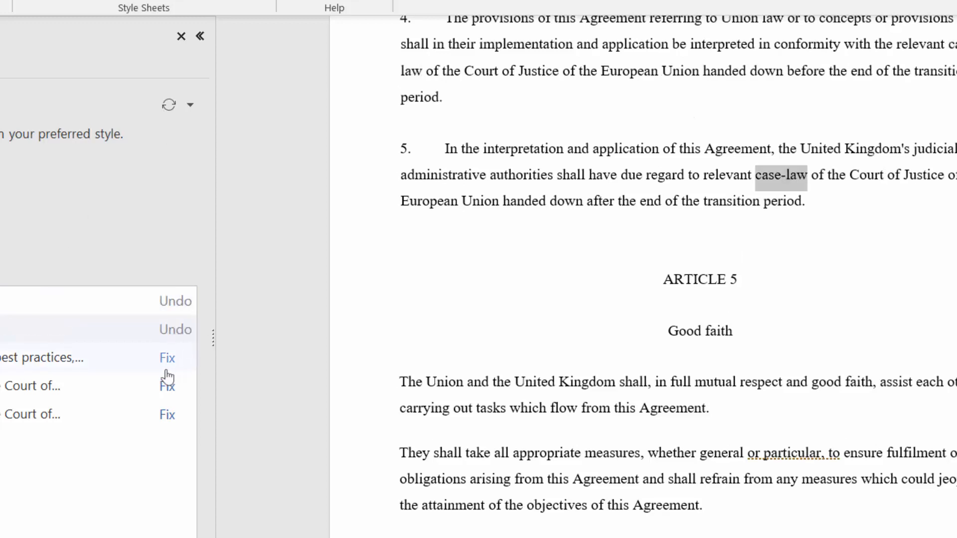
pyautogui.click(166, 370)
pyautogui.click(171, 396)
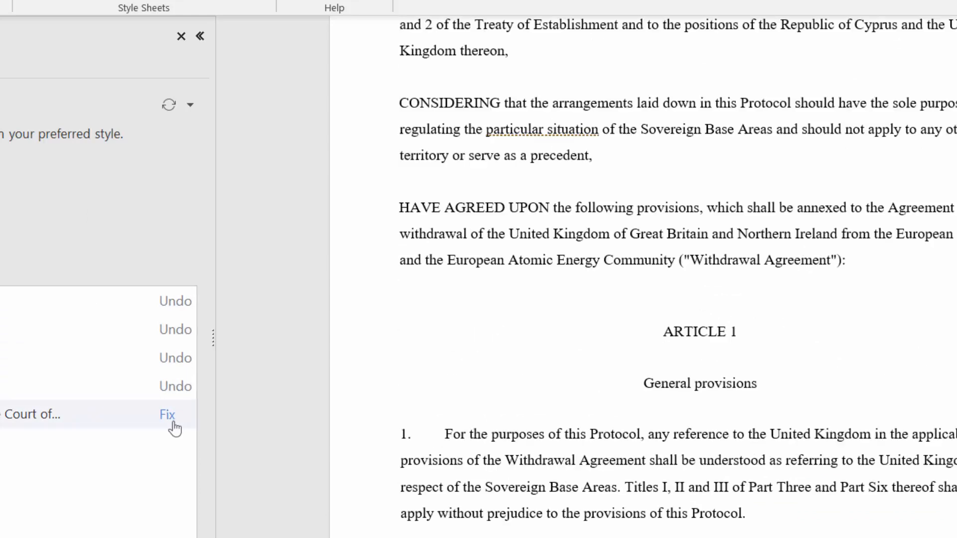
pyautogui.click(172, 422)
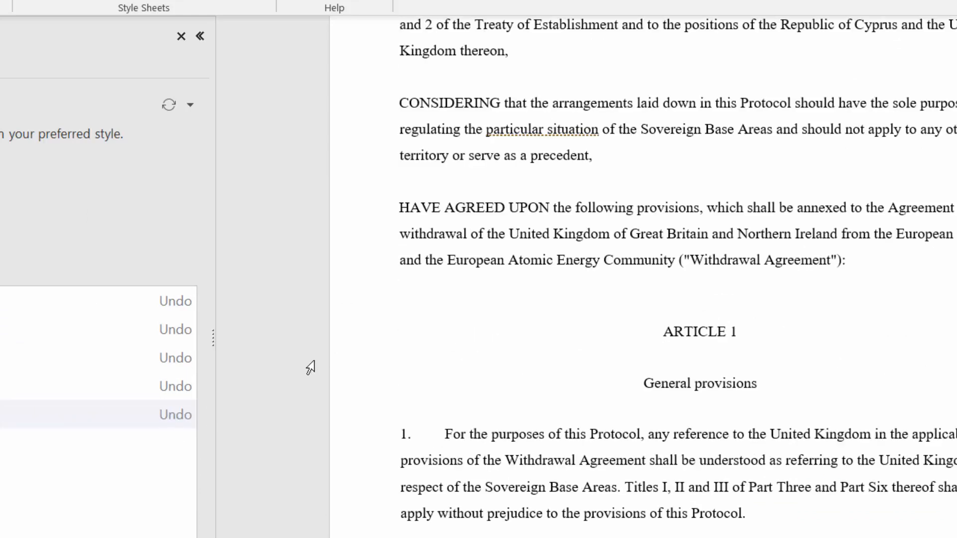